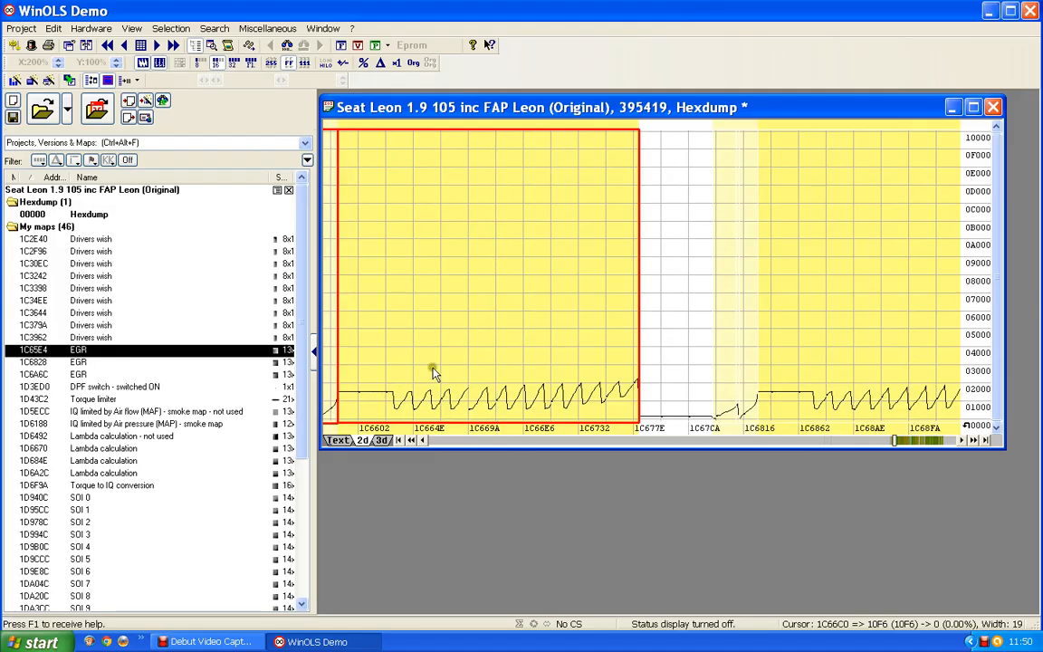
Browse the 2D hexdump curve forward from the EGR maps to the group of single-row maps around address 1CA040.
left_click(906, 441)
left_click(933, 442)
left_click(932, 442)
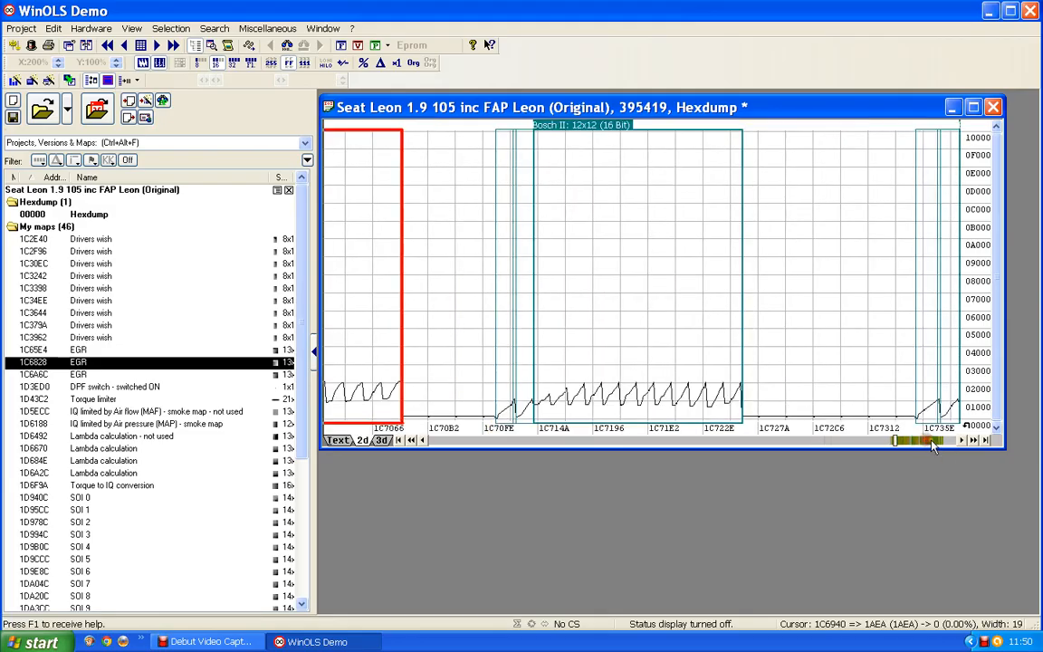
left_click(932, 442)
left_click(932, 442)
left_click(932, 442)
left_click(933, 442)
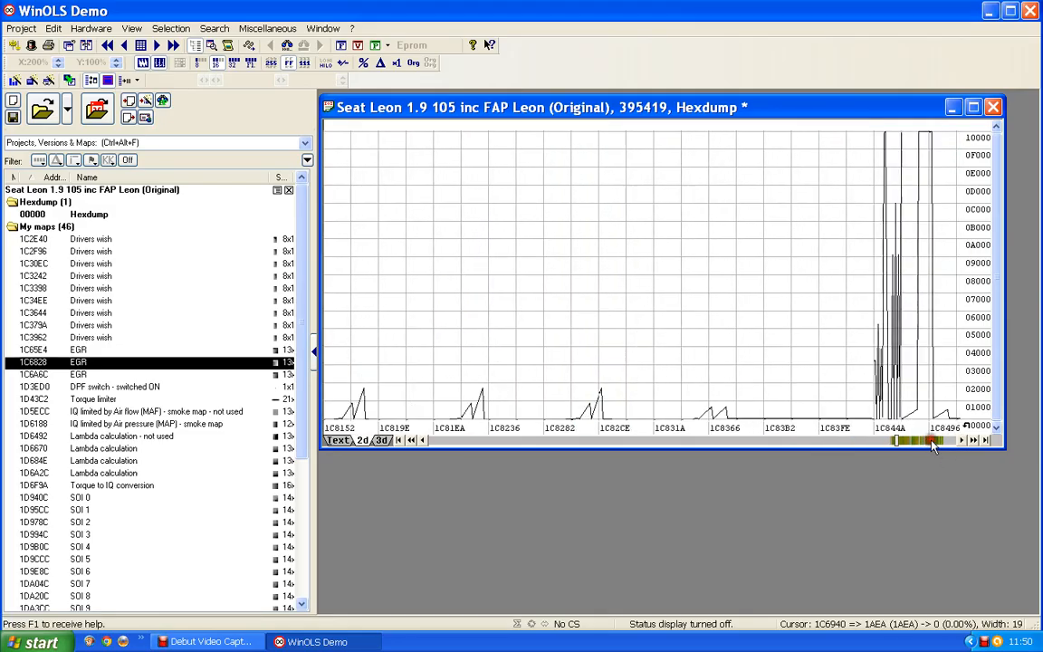
left_click(932, 442)
left_click(933, 442)
left_click(932, 442)
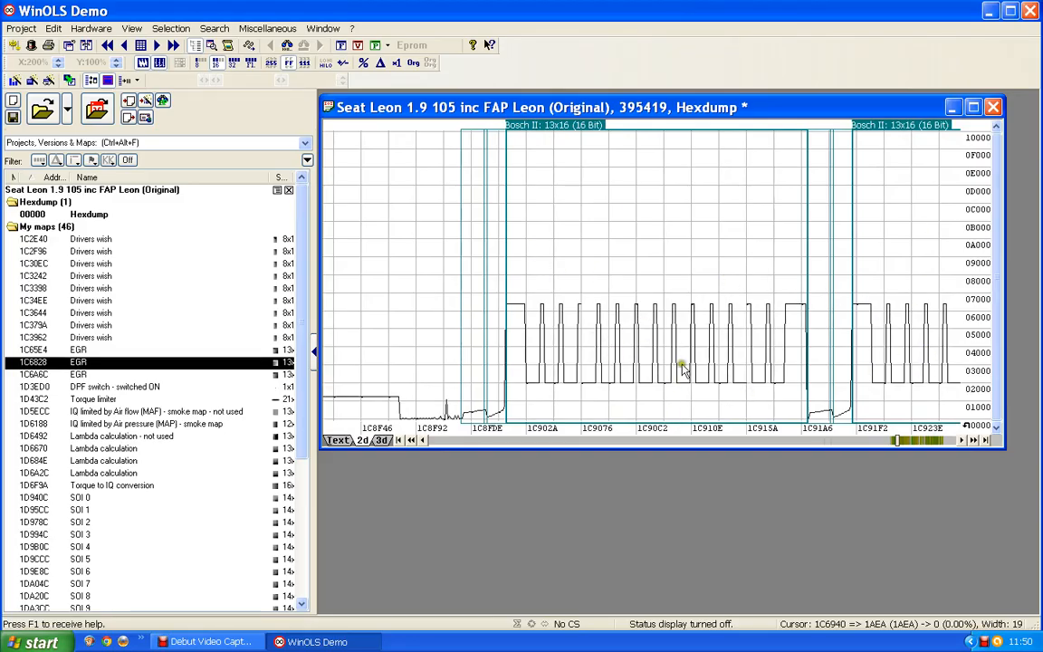
left_click(922, 444)
left_click(921, 444)
left_click(922, 444)
left_click(921, 443)
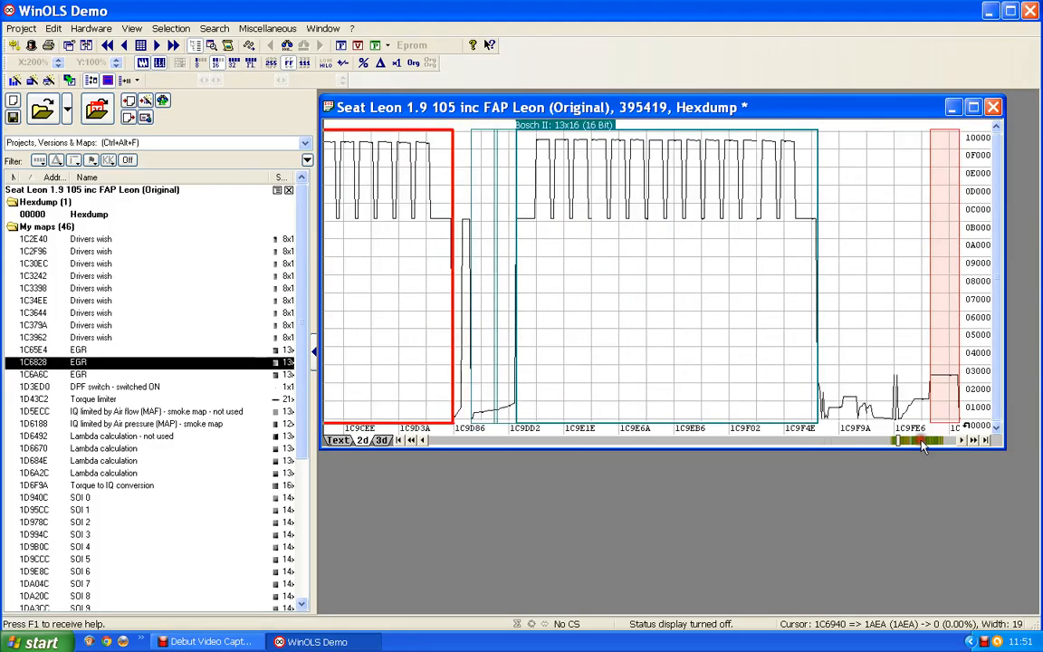
left_click(922, 443)
scroll(582, 412, "up", 7)
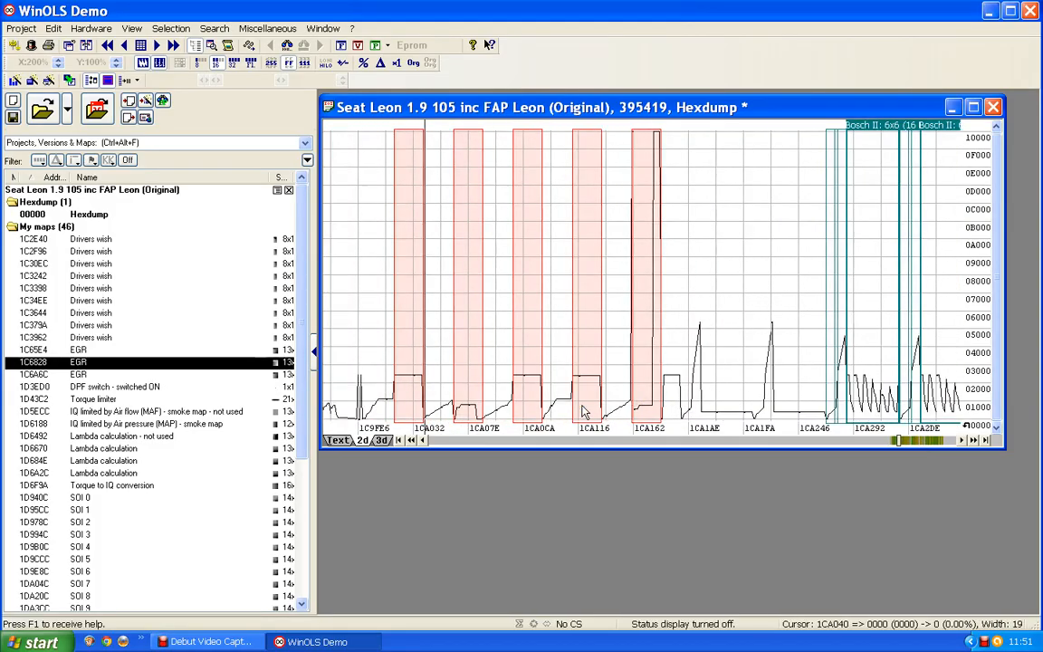
scroll(584, 412, "up", 3)
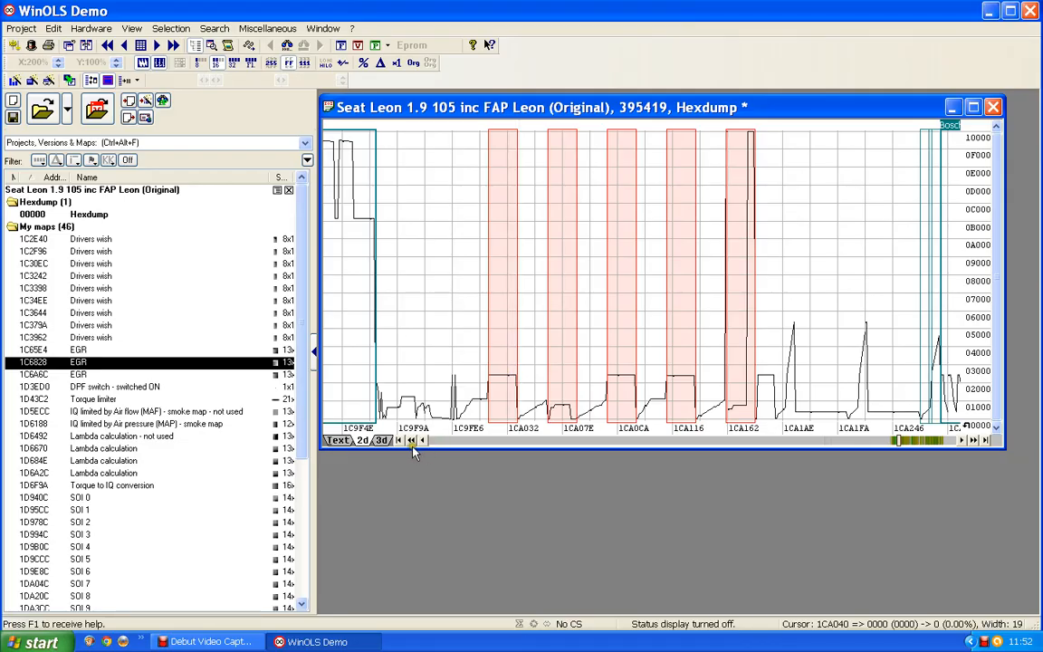
Show the hexdump around address 1CA040 as text with decimal values and place the cursor on address 1C9FEC.
left_click(333, 441)
scroll(547, 358, "up", 2)
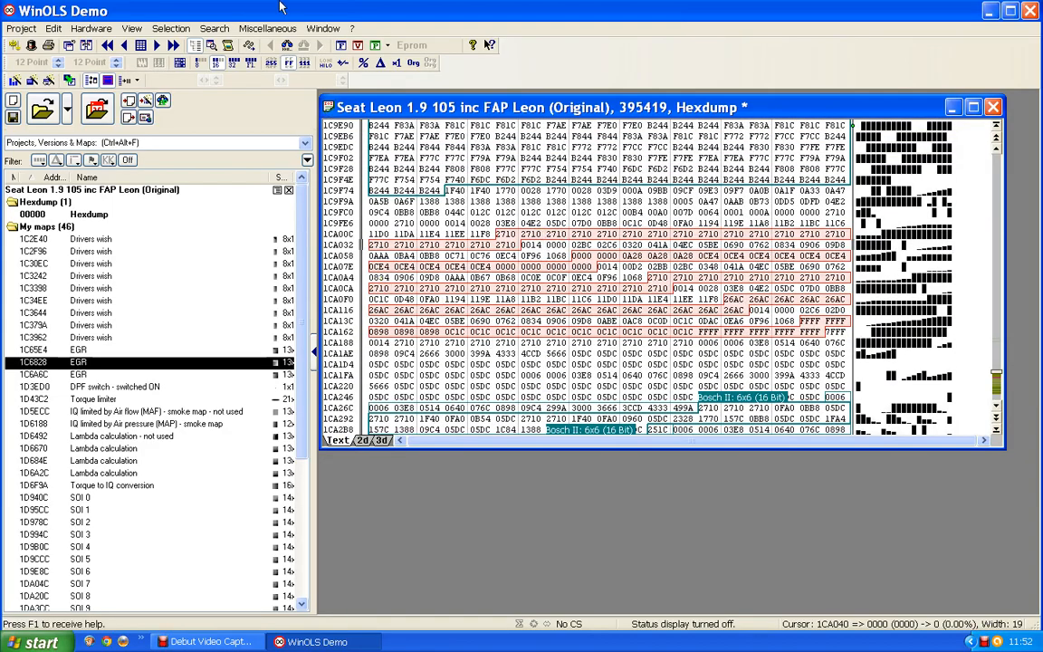
left_click(271, 62)
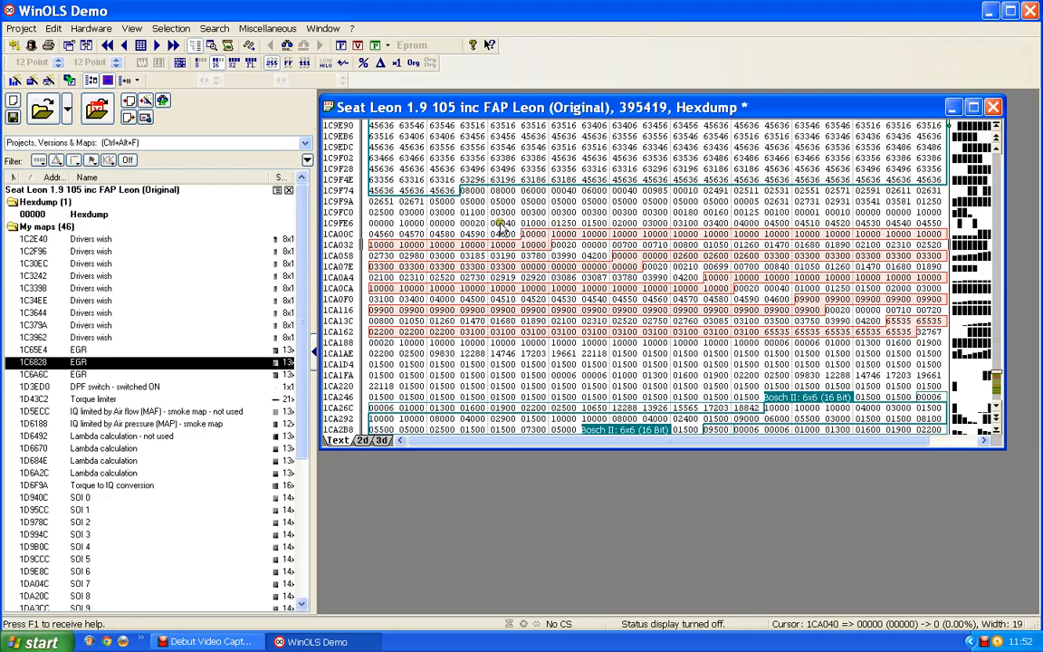
left_click(471, 219)
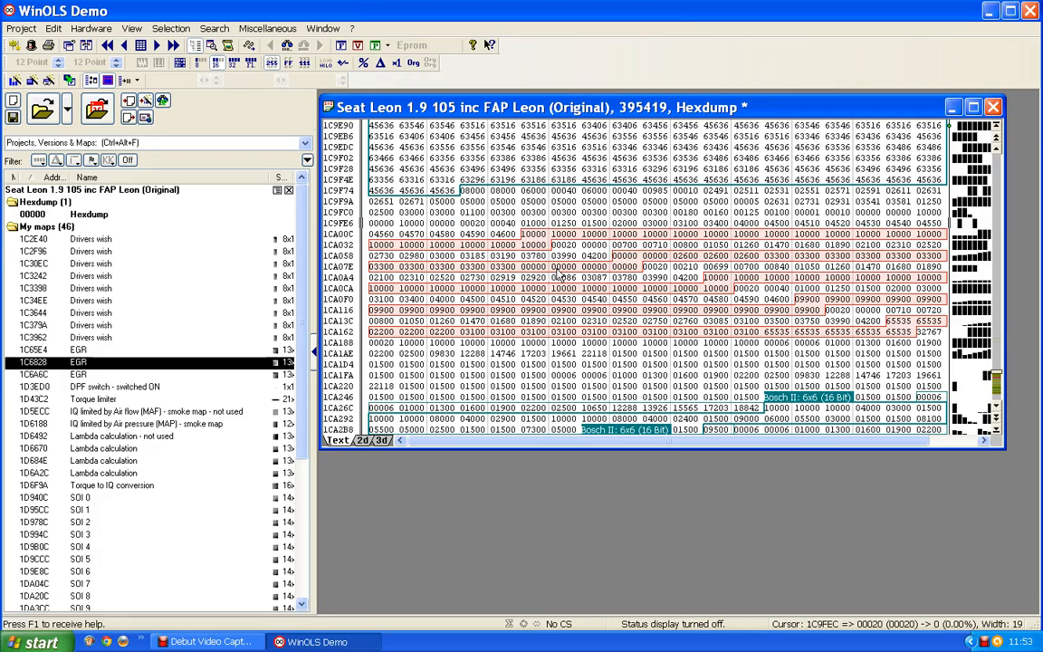
Align the hexdump so address 1CA068 starts a row, and select the highlighted values through 1CA08E to count them.
left_click(625, 256)
key("ctrl+Right")
key("ctrl+Right")
key("ctrl+Right")
key("ctrl+Right")
key("ctrl+Right")
key("ctrl+Right")
key("ctrl+Right")
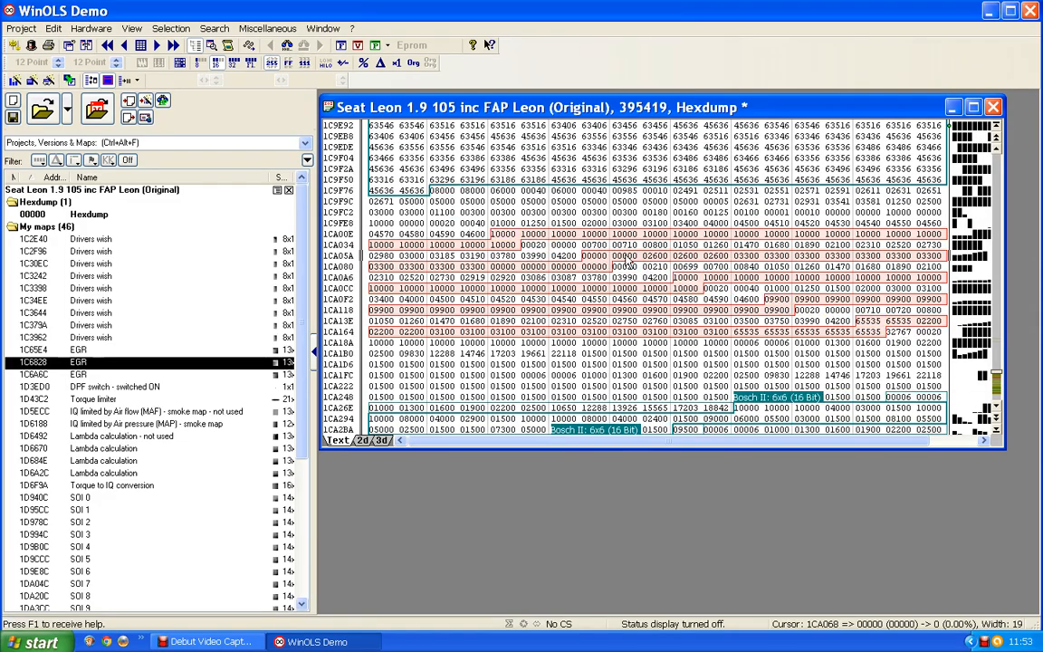
key("ctrl+Right")
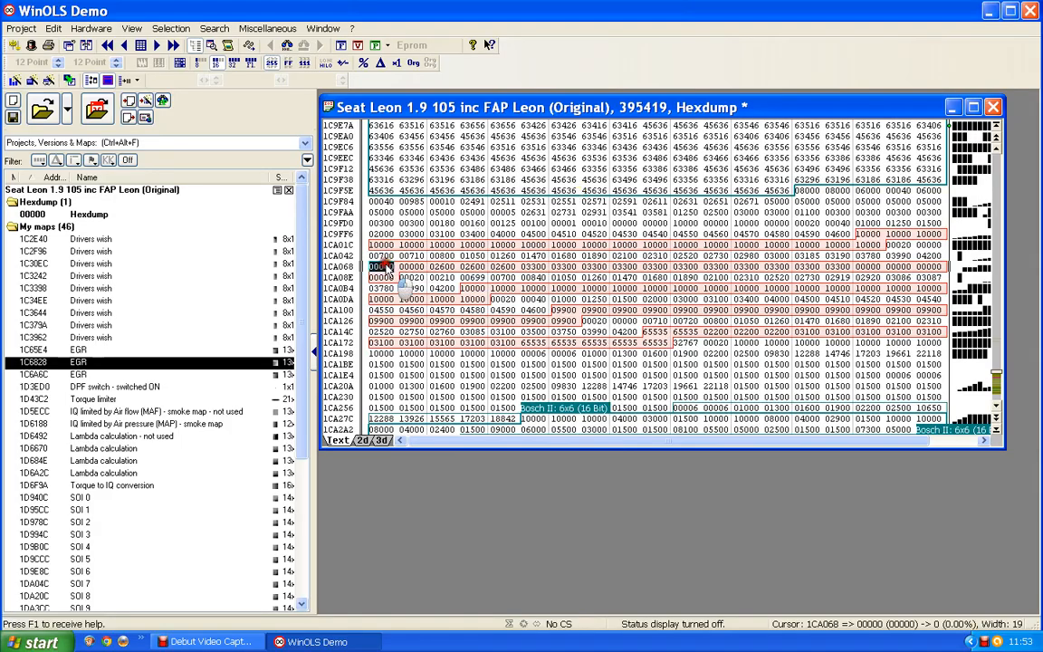
key("shift+Down")
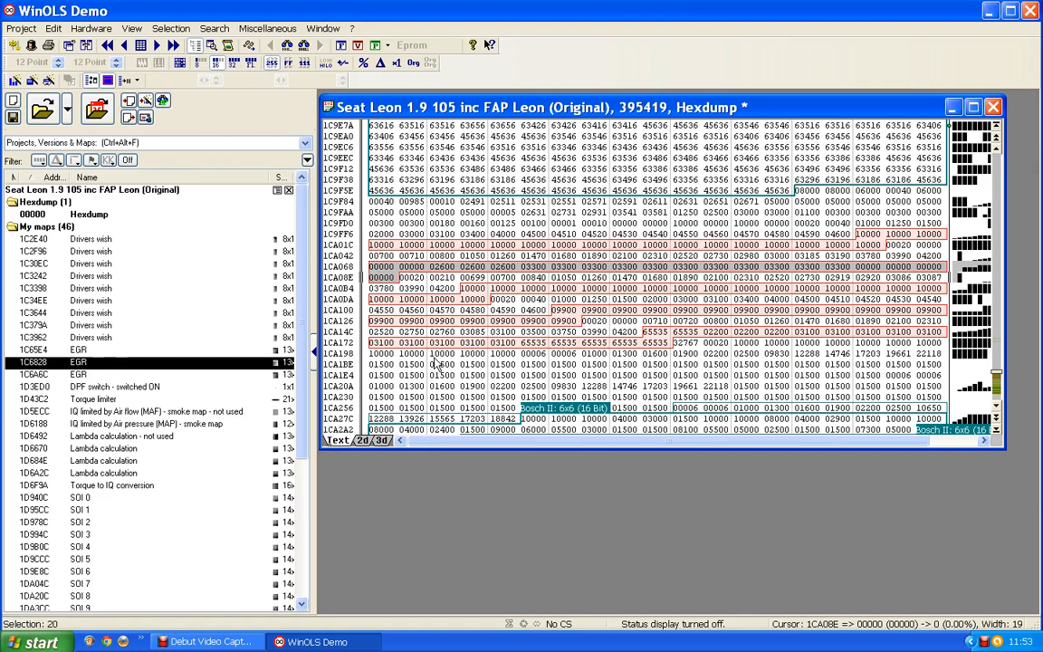
Set the hexdump width to 20 columns and shift the data so address 1CA068 starts a row.
left_click(443, 270)
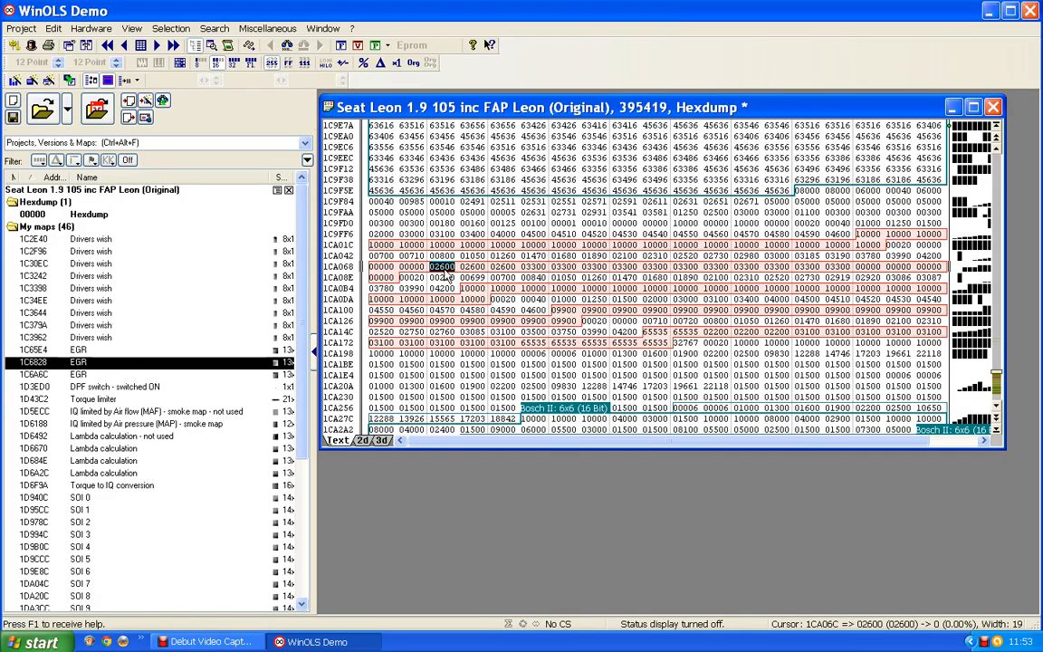
key("w")
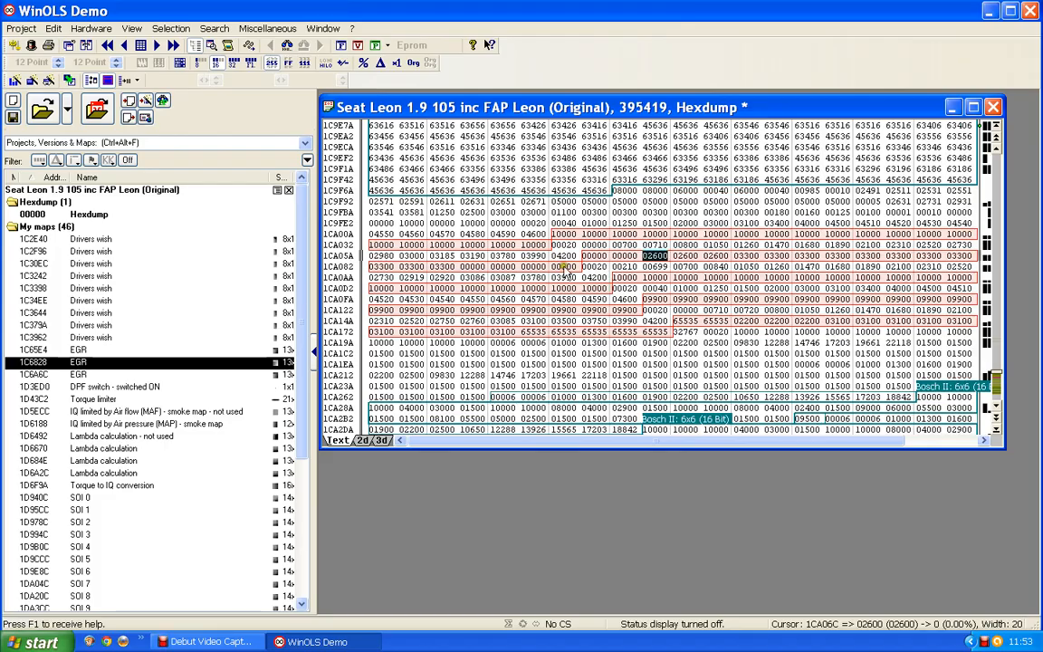
left_click(595, 257)
key("ctrl+Left")
key("ctrl+Left")
key("ctrl+Left")
key("ctrl+Left")
key("ctrl+Left")
key("ctrl+Left")
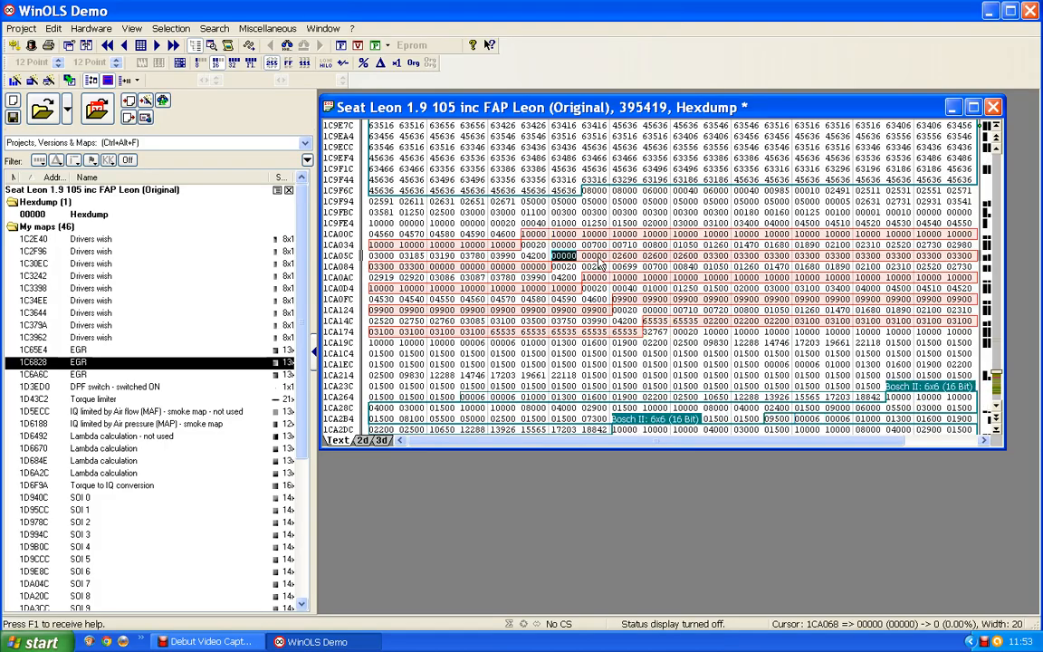
key("ctrl+Left")
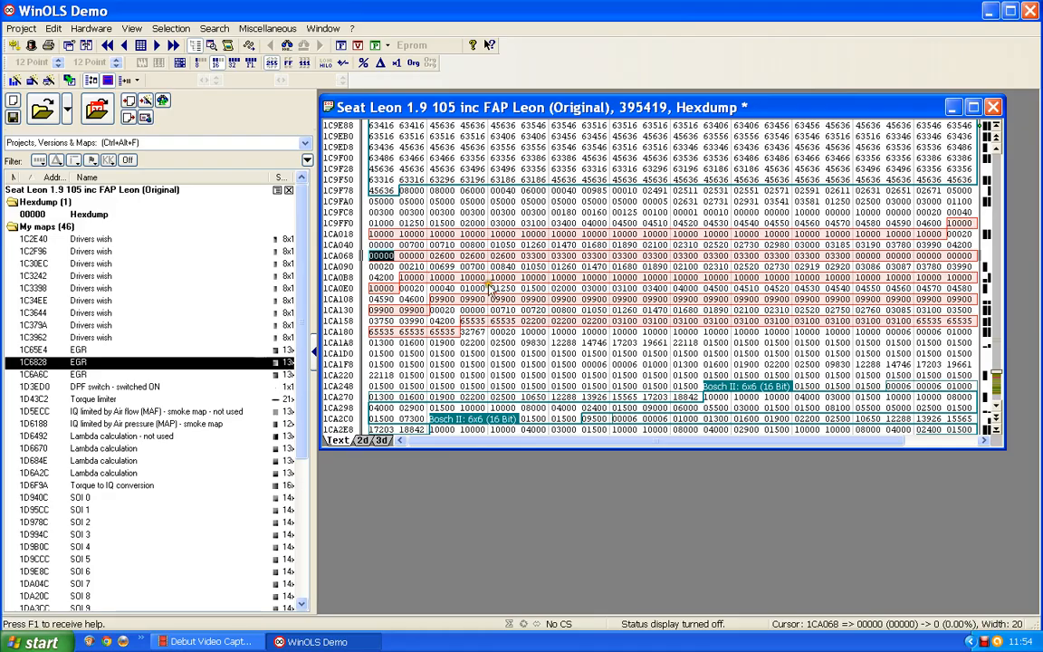
Create a map from the 20-value row at 1CA068 and describe its X-axis as Engine speed with unit rpm.
left_click_drag(380, 261, 953, 256)
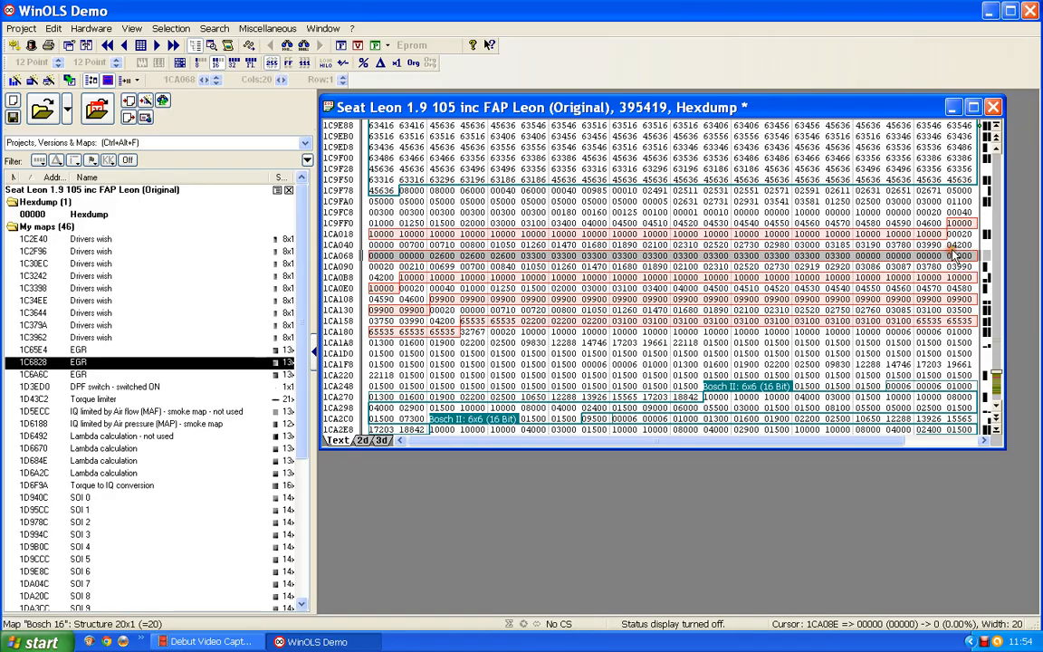
key("k")
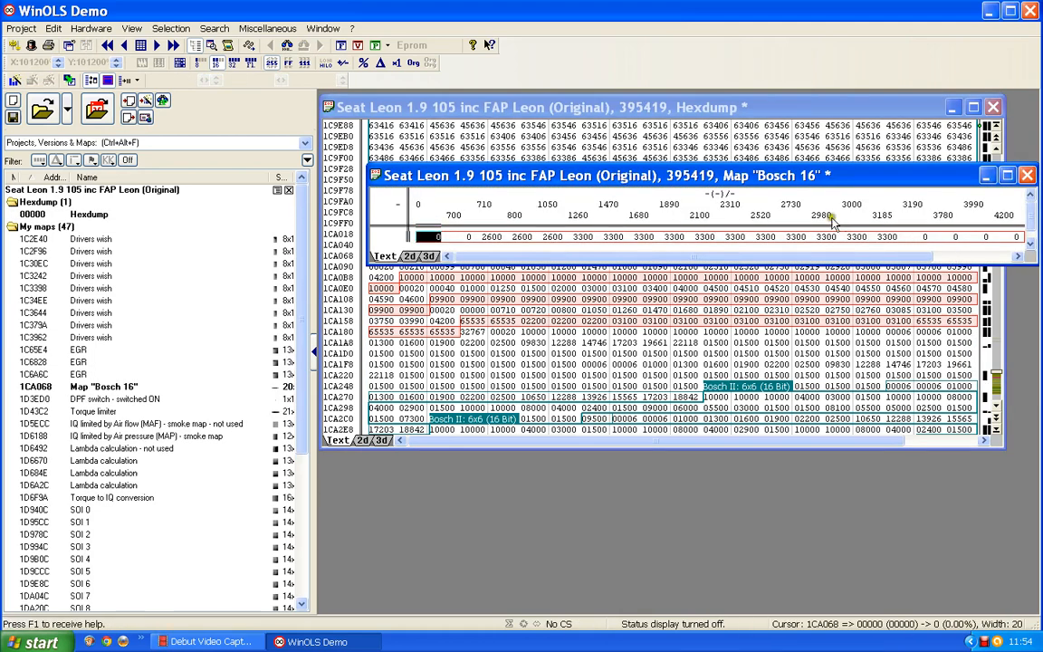
left_click(654, 208)
double_click(656, 212)
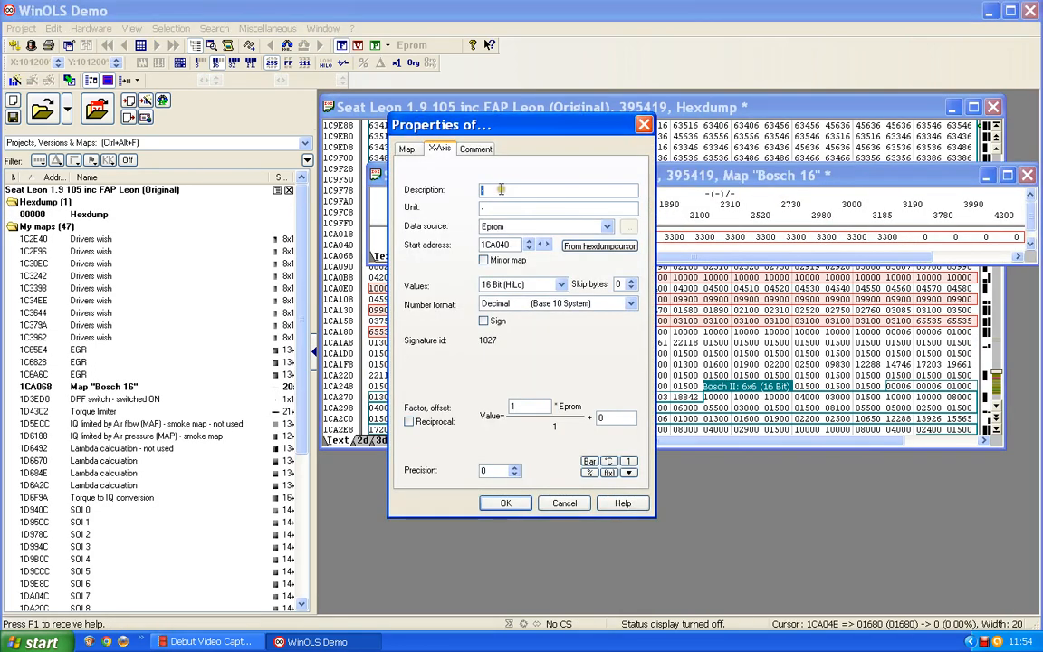
type("Engine spee")
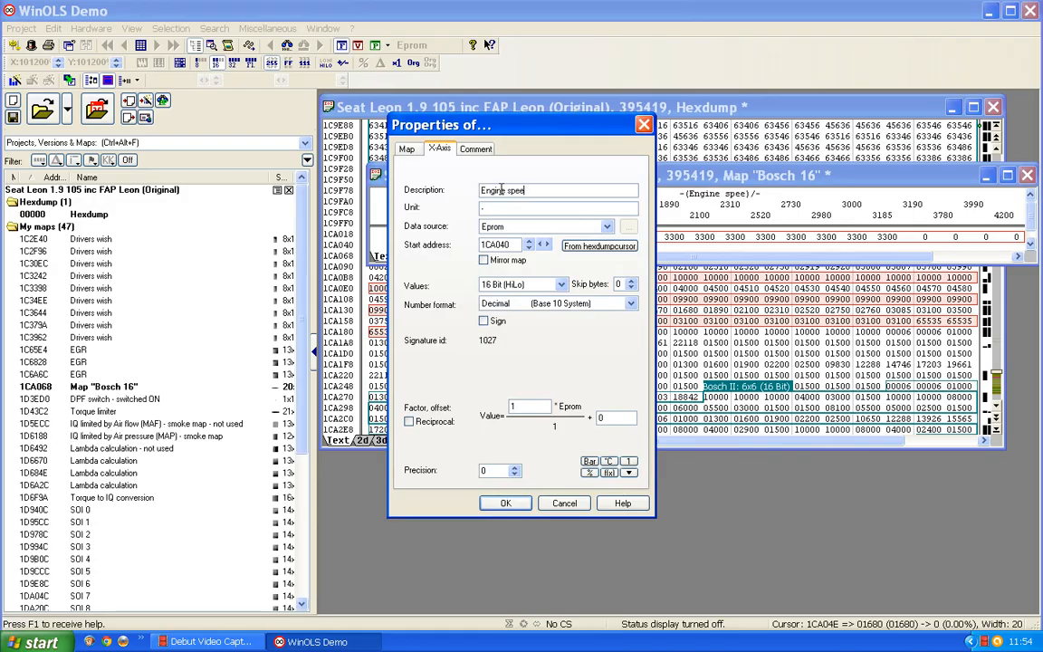
type("d")
type("r")
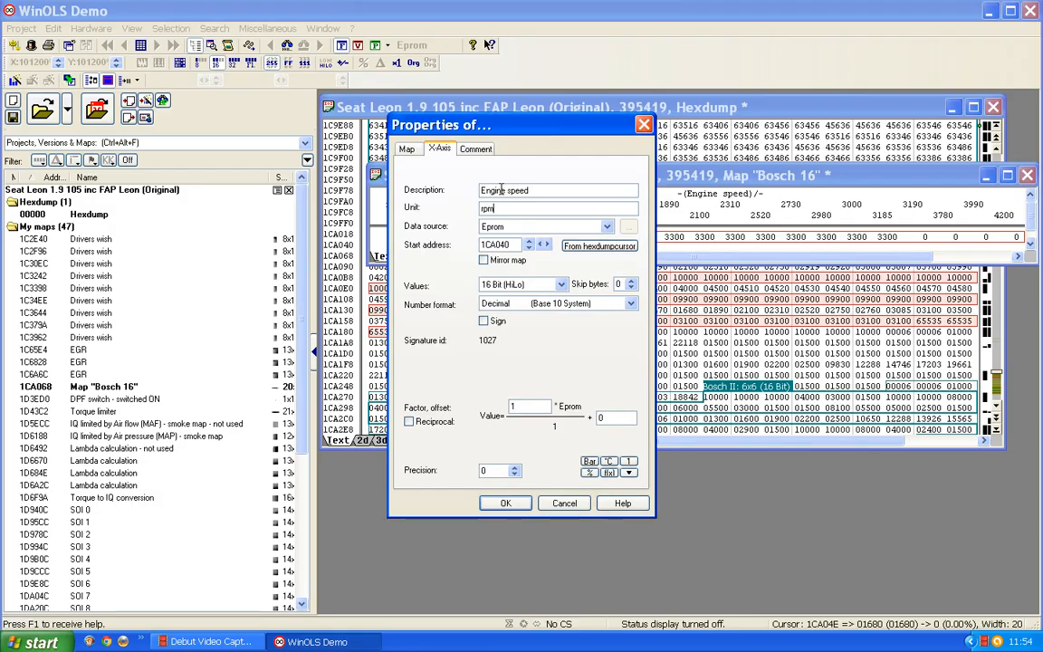
type("pm")
left_click(510, 504)
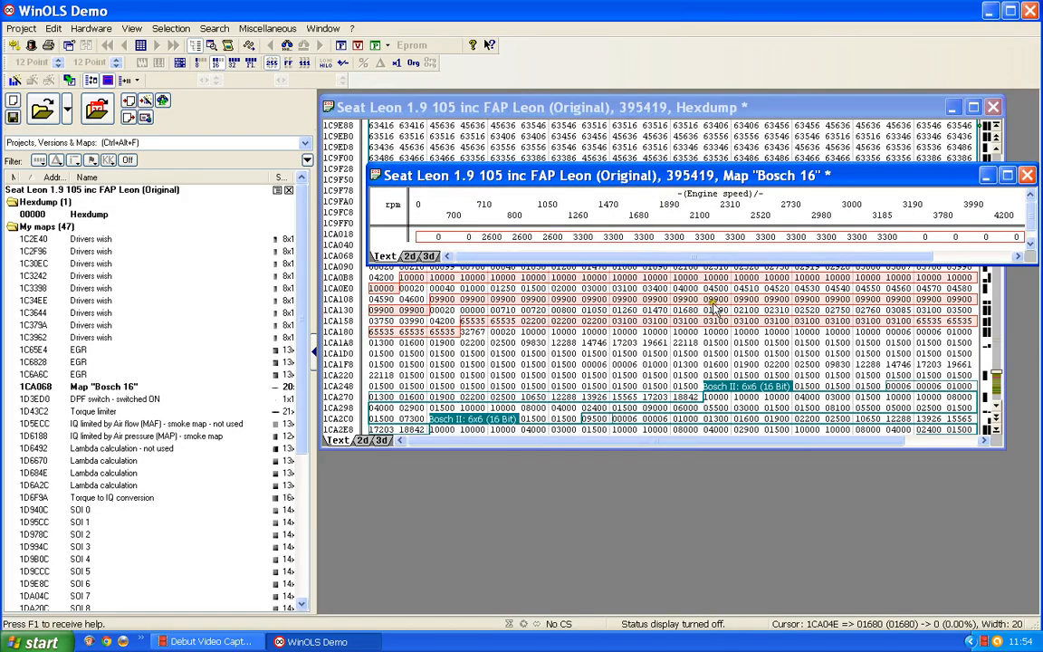
Name the new map at 1CA068 "EGR Hysteresis map 2", with description IQ and unit mg/stroke.
double_click(688, 241)
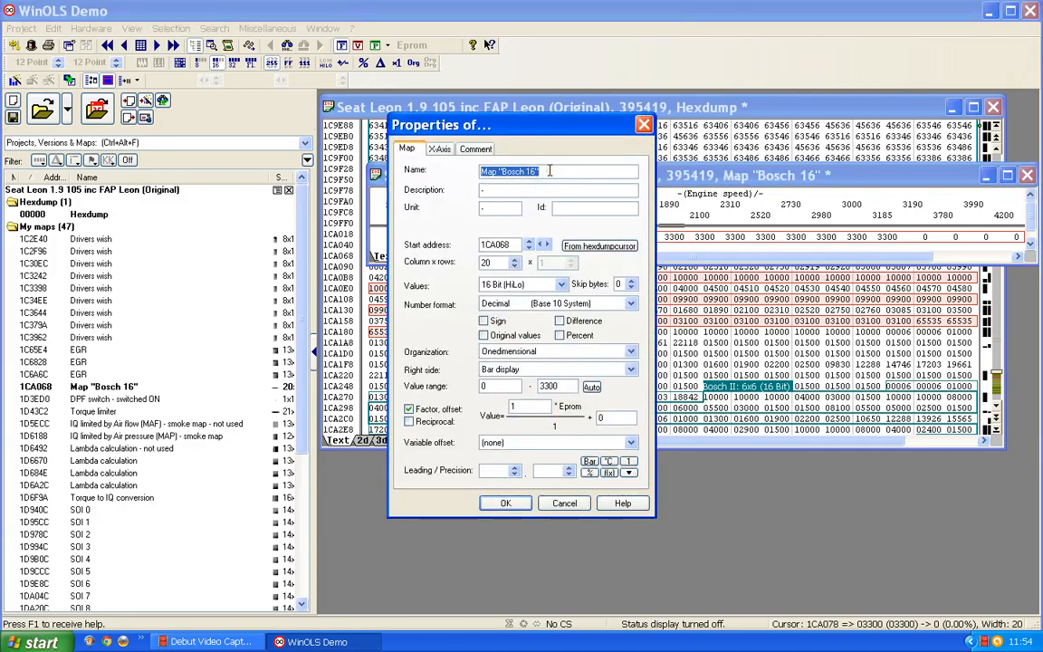
type("IQ")
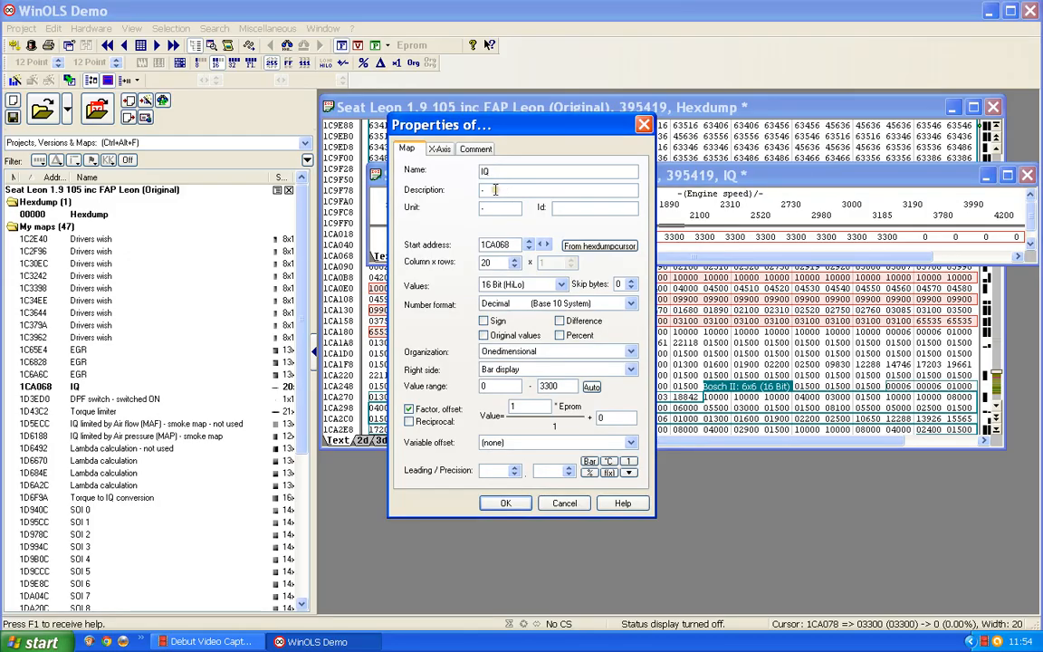
left_click_drag(495, 169, 437, 170)
key("BackSpace")
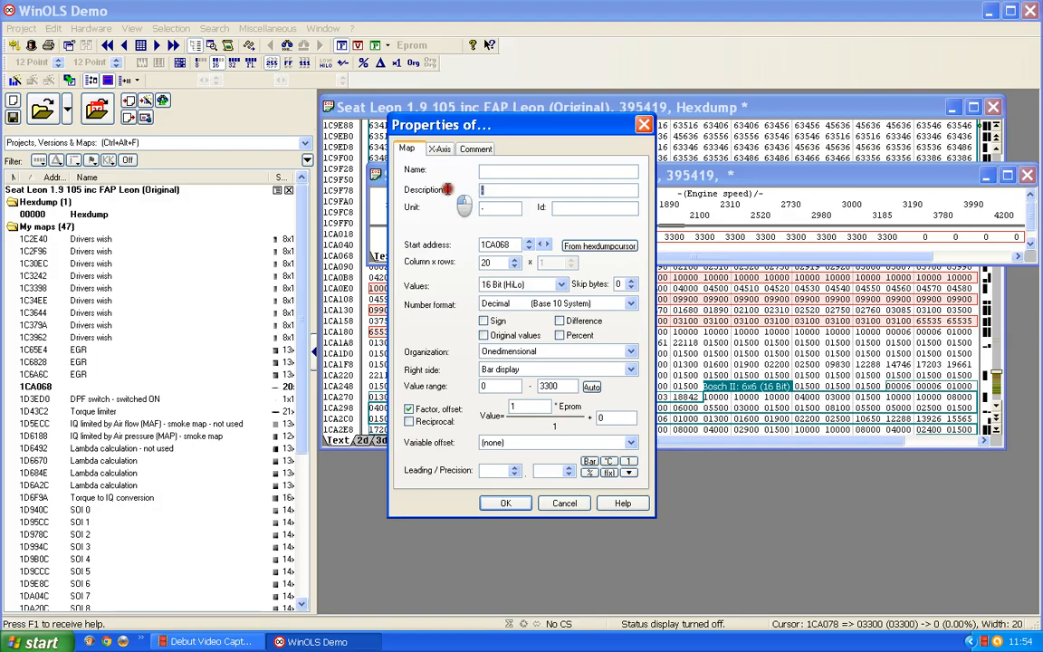
key("Tab")
type("IQ")
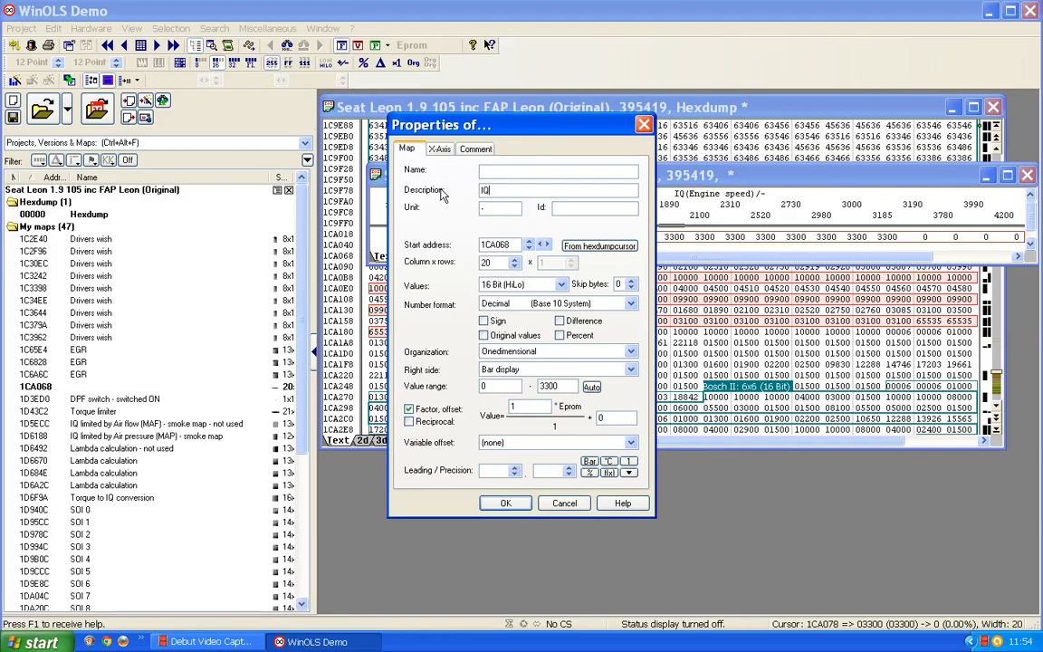
key("Tab")
type("mg/stroke")
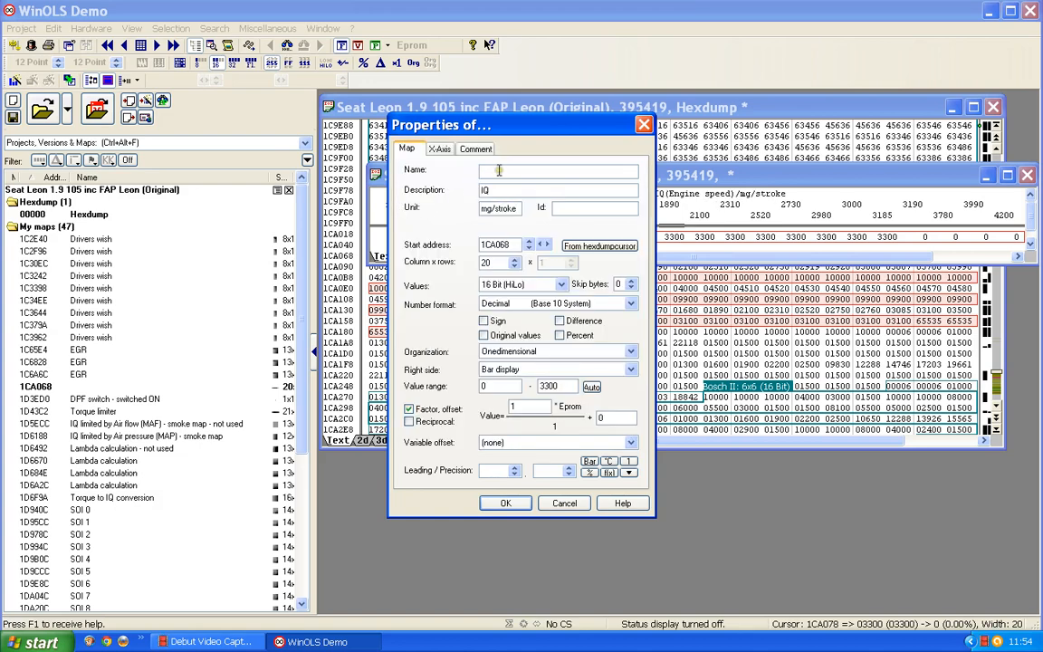
left_click(498, 170)
type("EGR ")
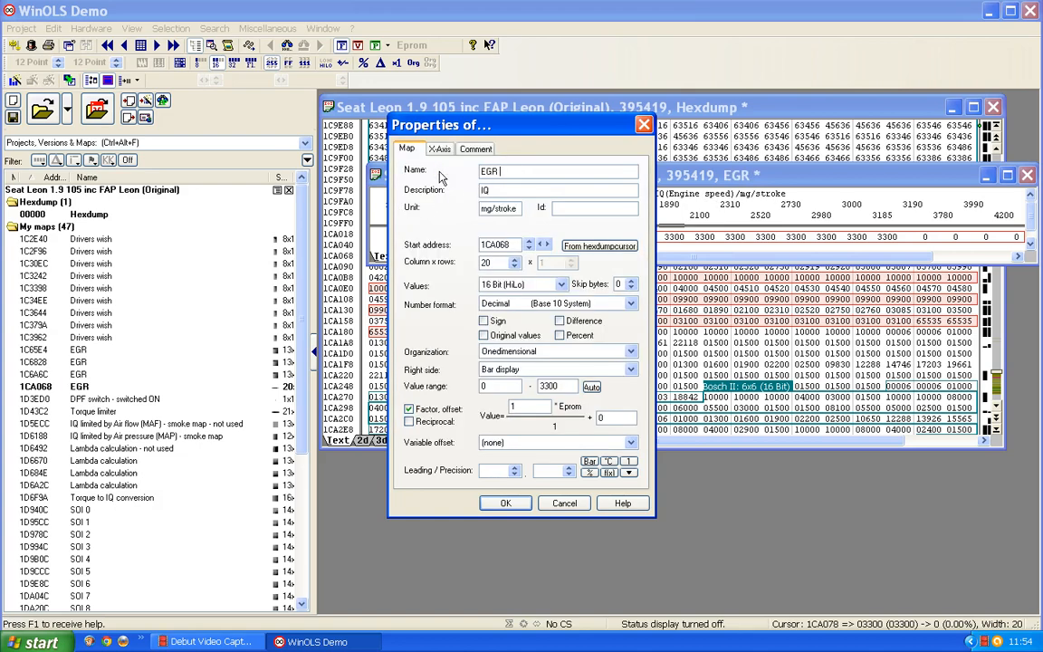
type("Hysteresis")
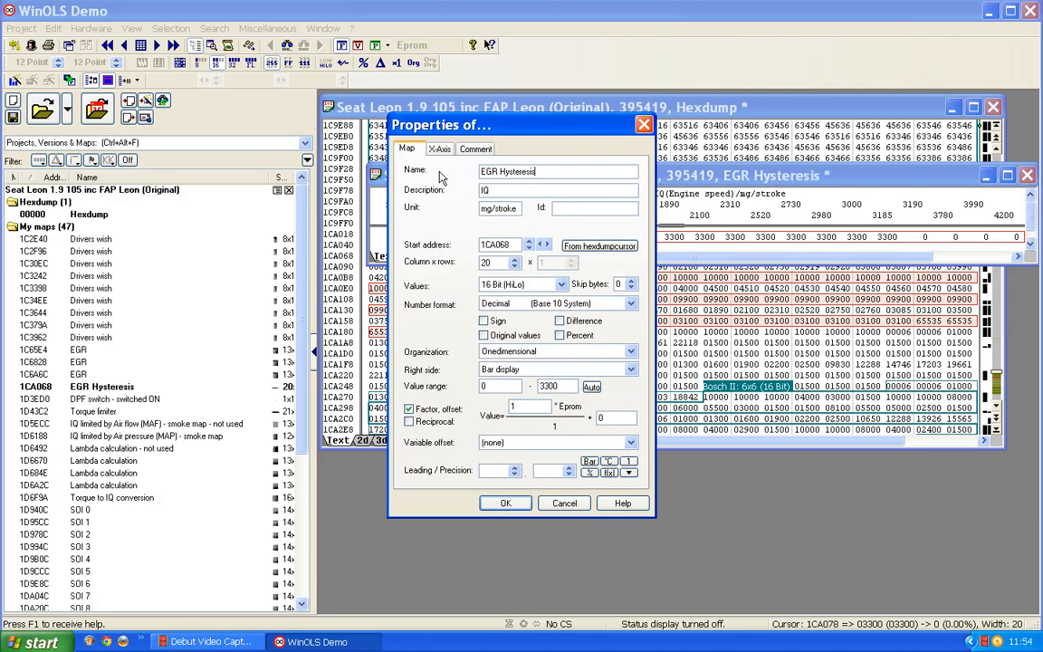
type(" map 2")
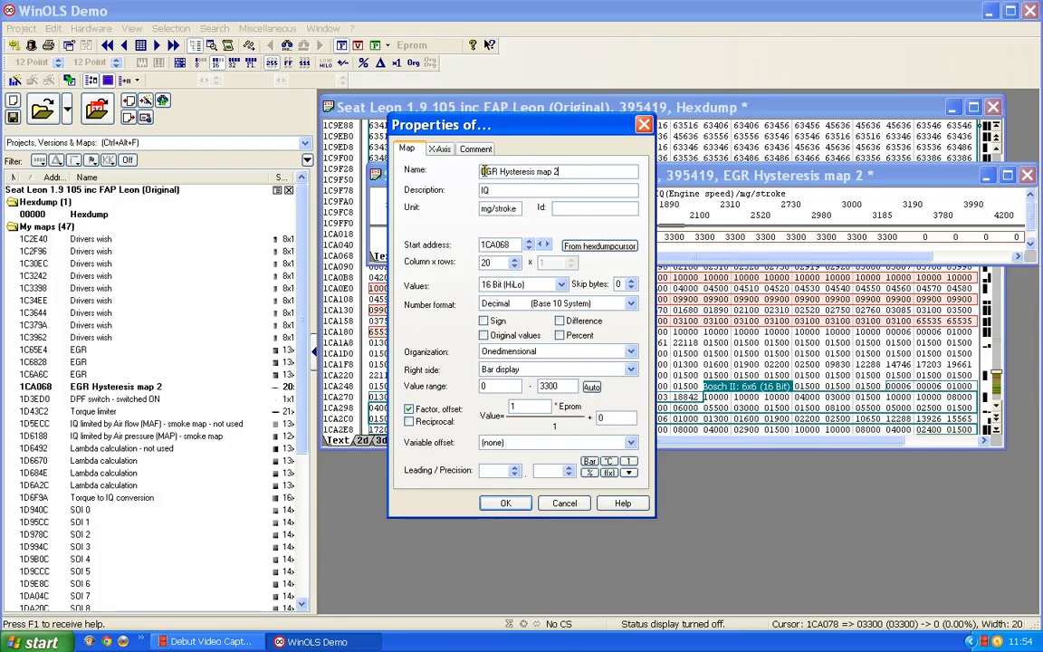
Set the map values' precision to 1 and factor to 0.01, and close the map window.
left_click(569, 468)
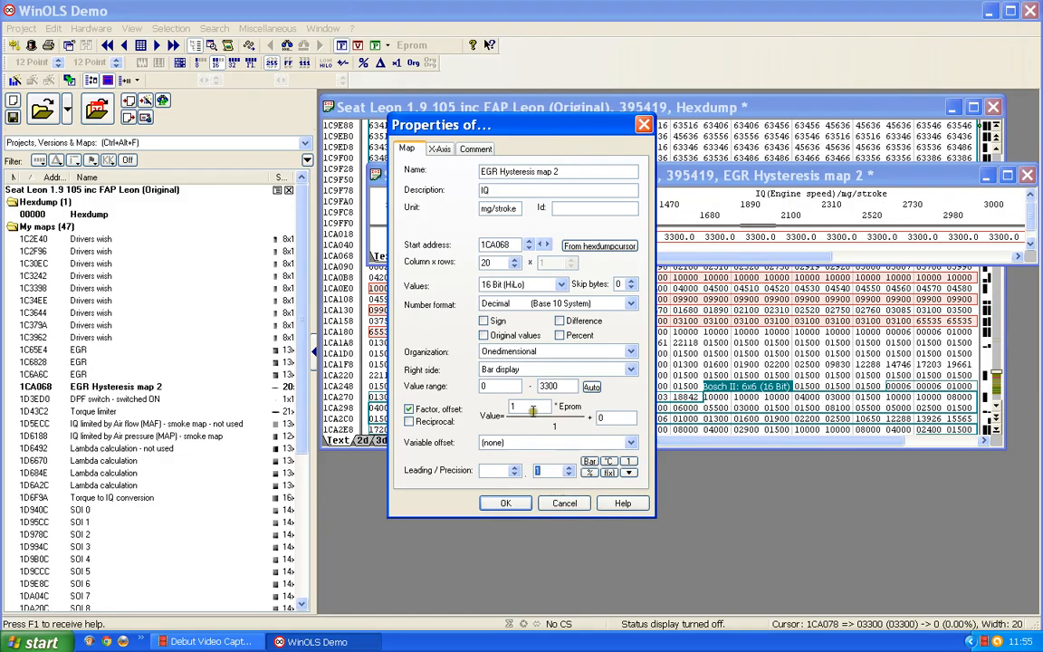
left_click_drag(524, 407, 482, 409)
type("0")
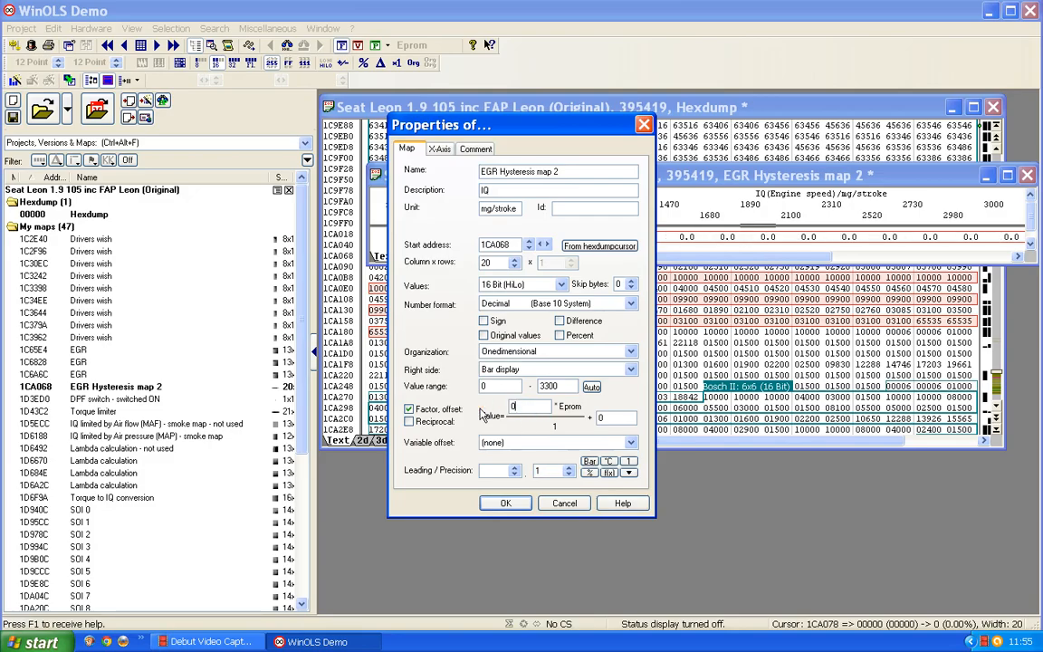
type(".01")
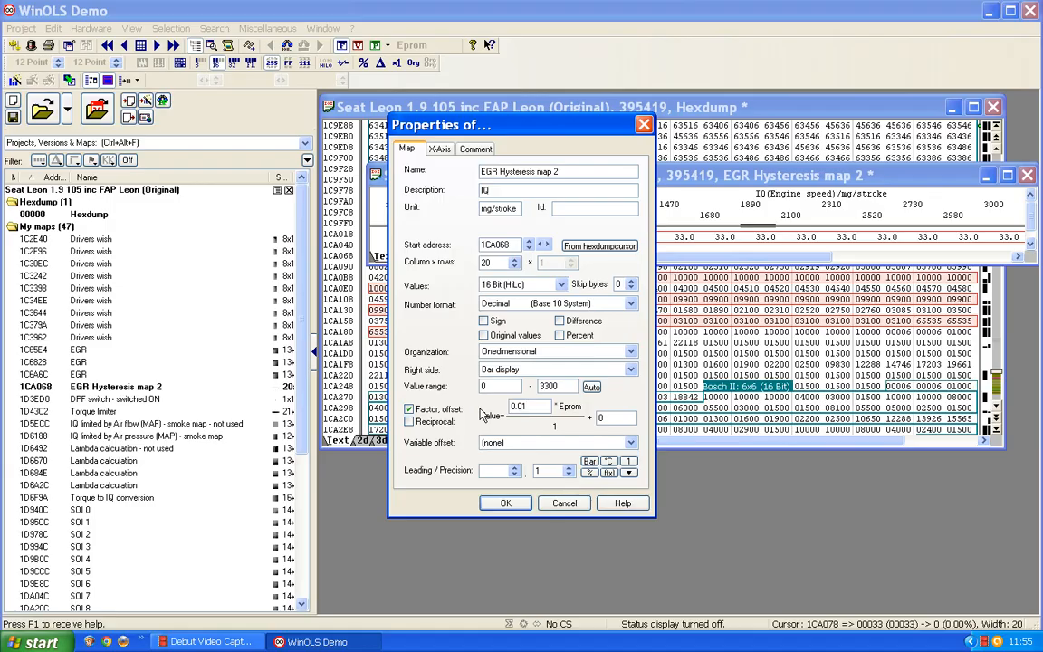
key("Return")
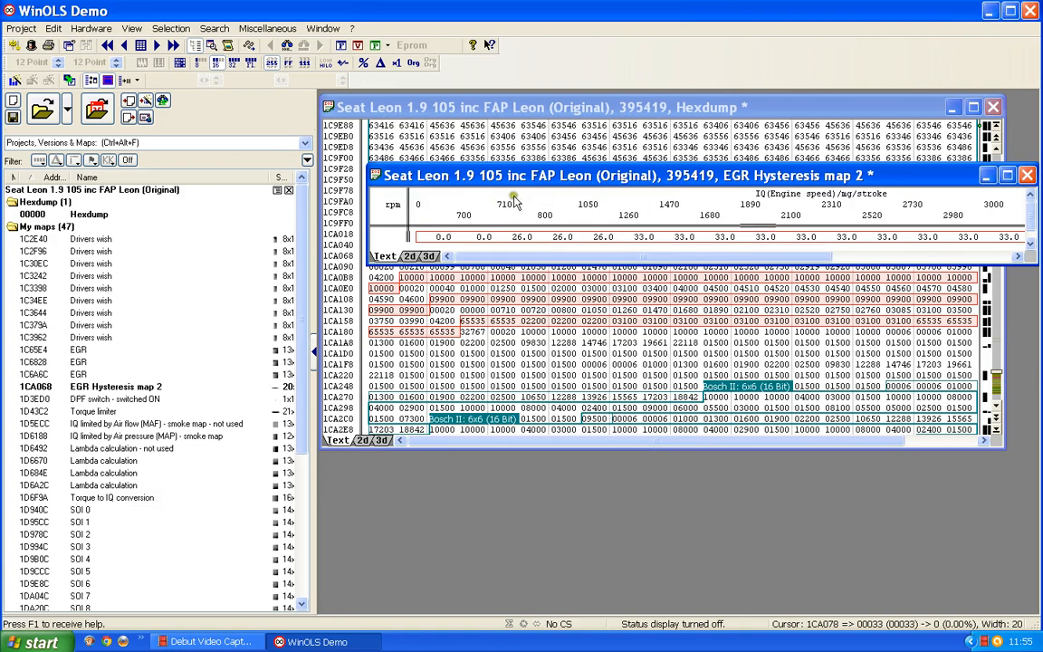
left_click(1027, 175)
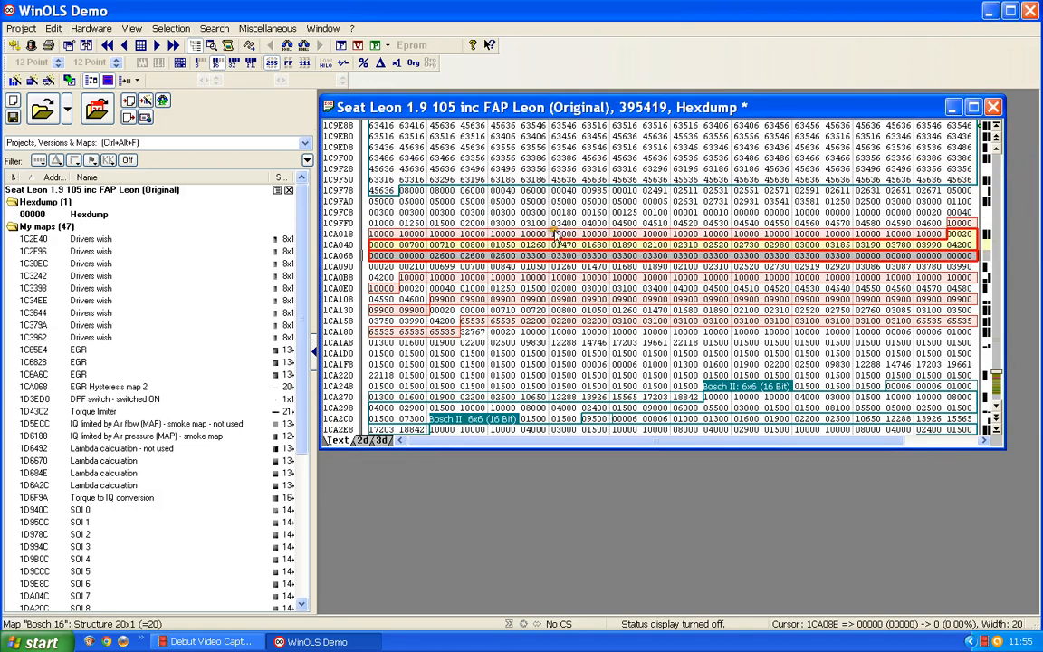
Select the 20-value row of EGR Hysteresis map 2 at 1CA068 and delete its comment, then clear the selection.
left_click(507, 212)
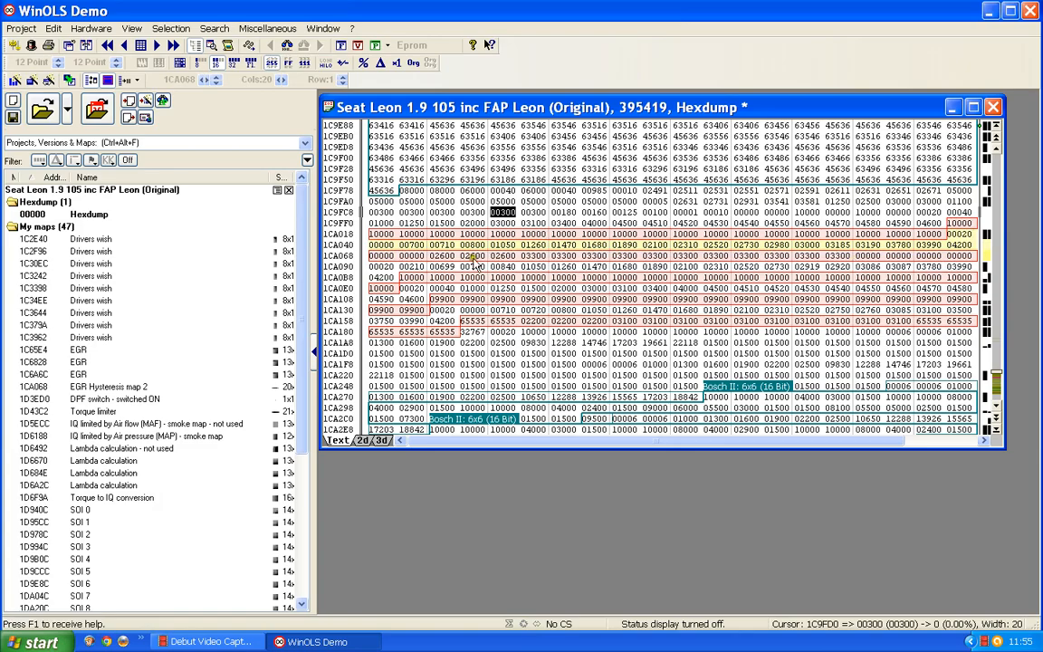
left_click_drag(380, 258, 933, 260)
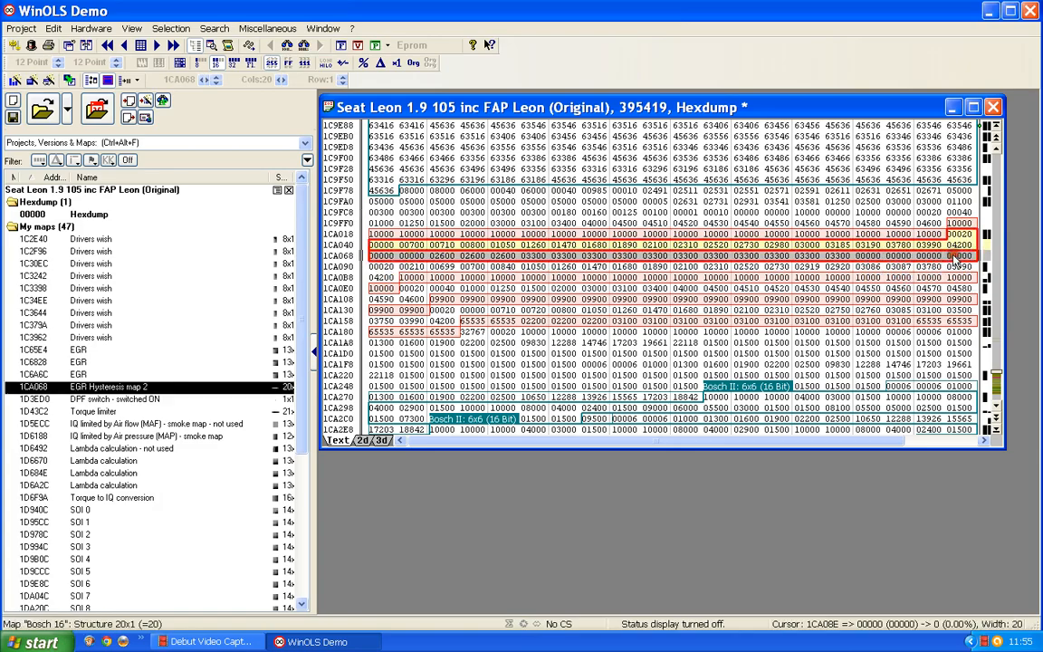
right_click(952, 260)
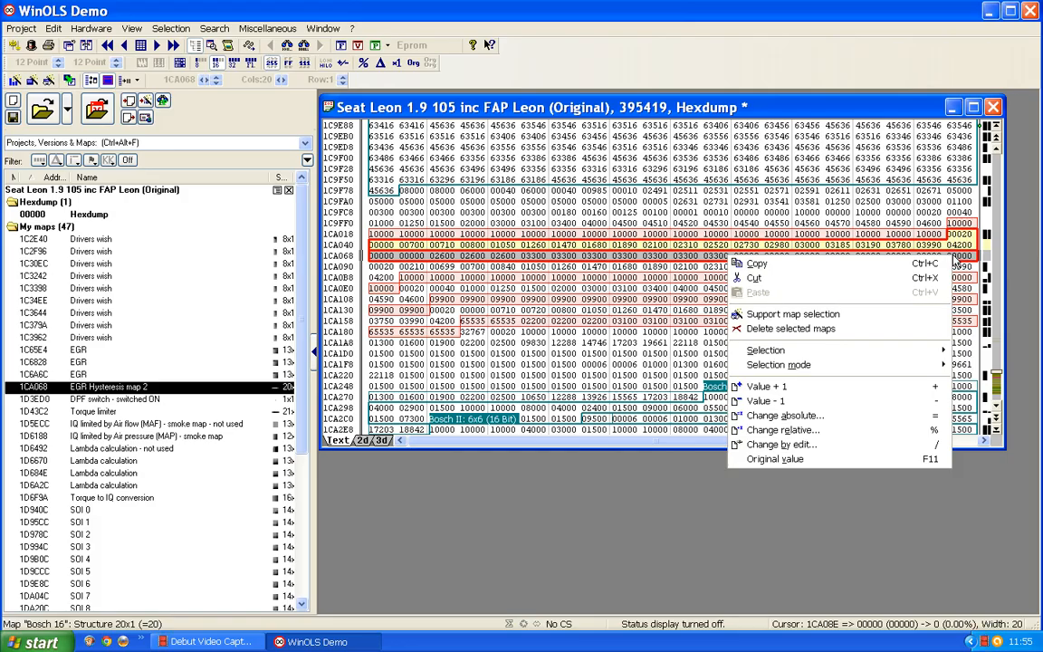
left_click(695, 268)
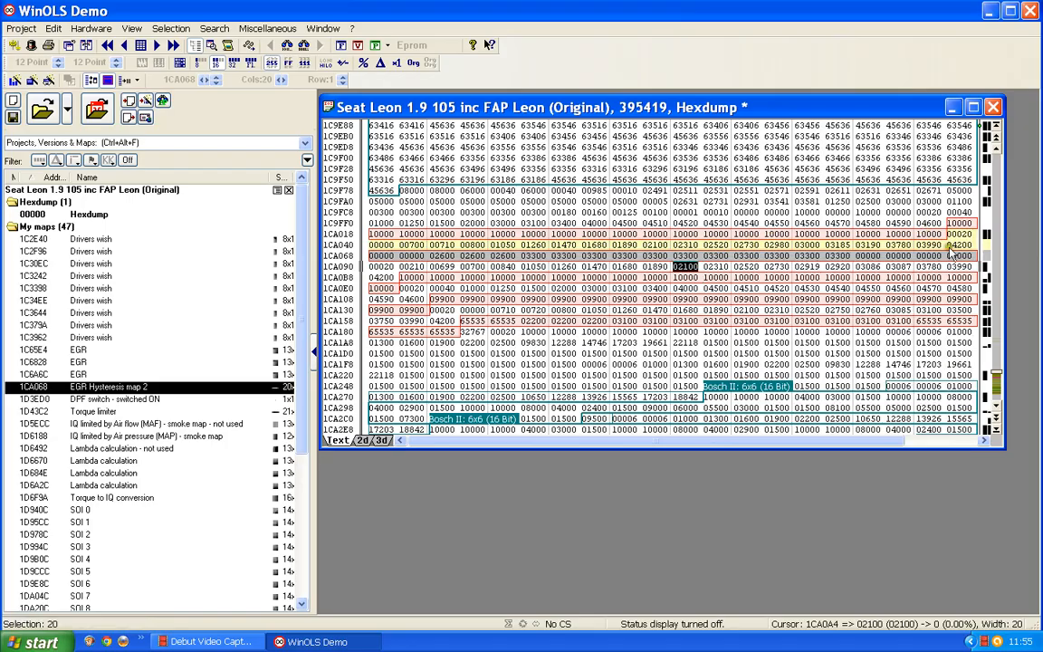
left_click(213, 28)
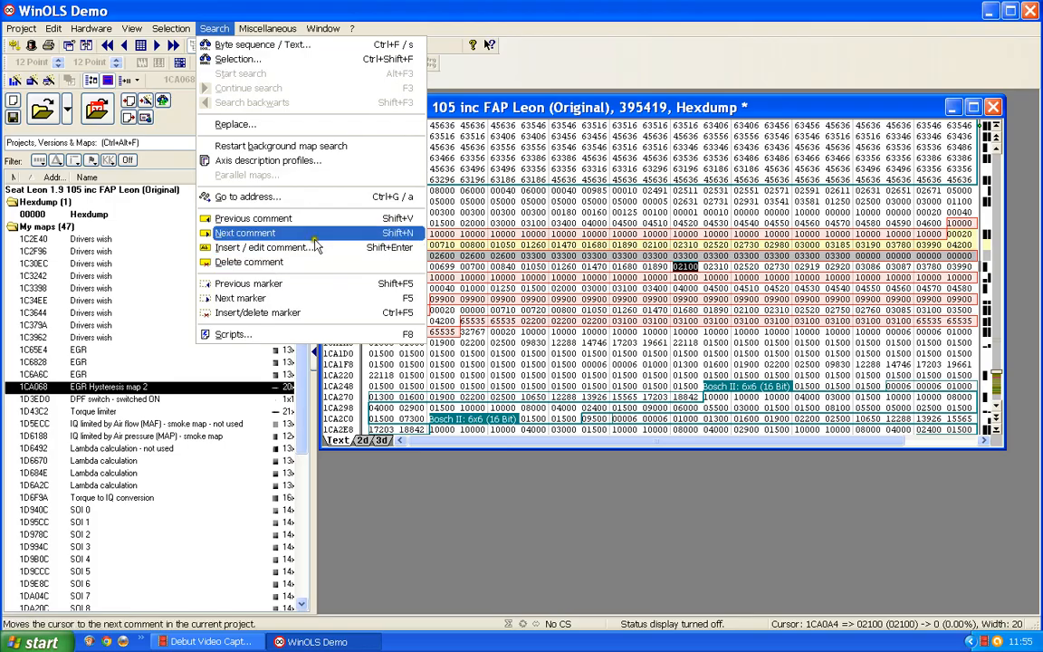
left_click(259, 263)
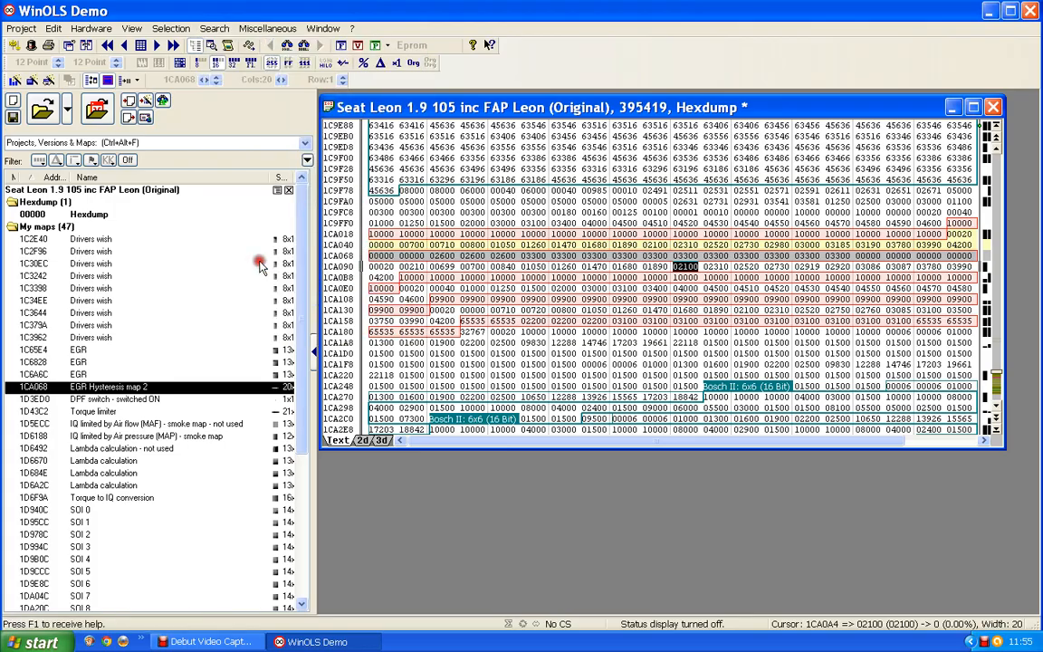
left_click(589, 269)
left_click(600, 243)
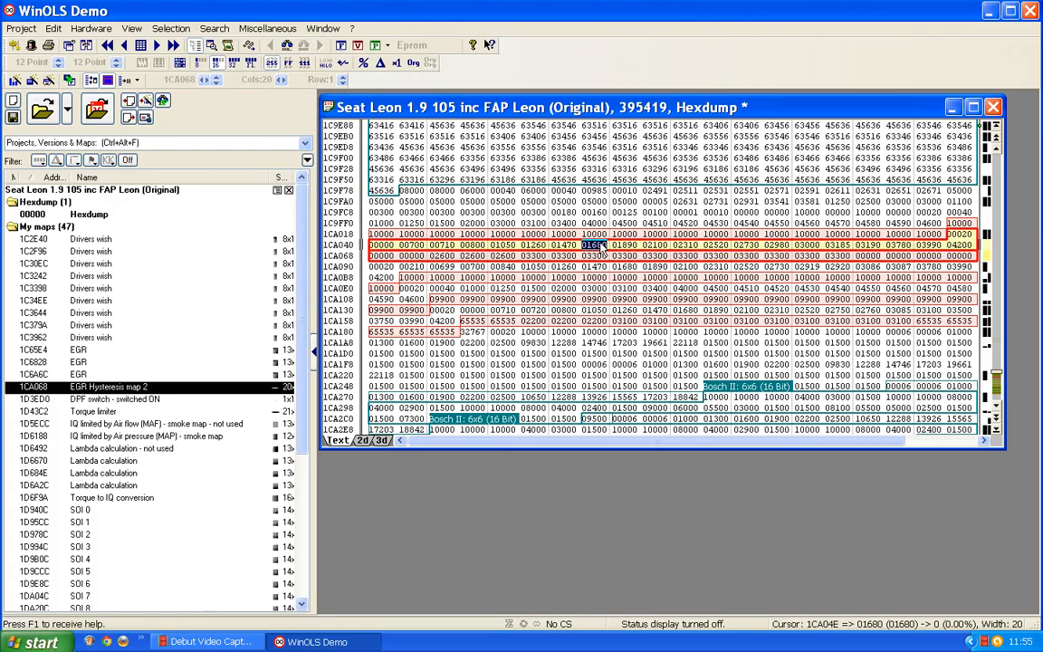
left_click(605, 268)
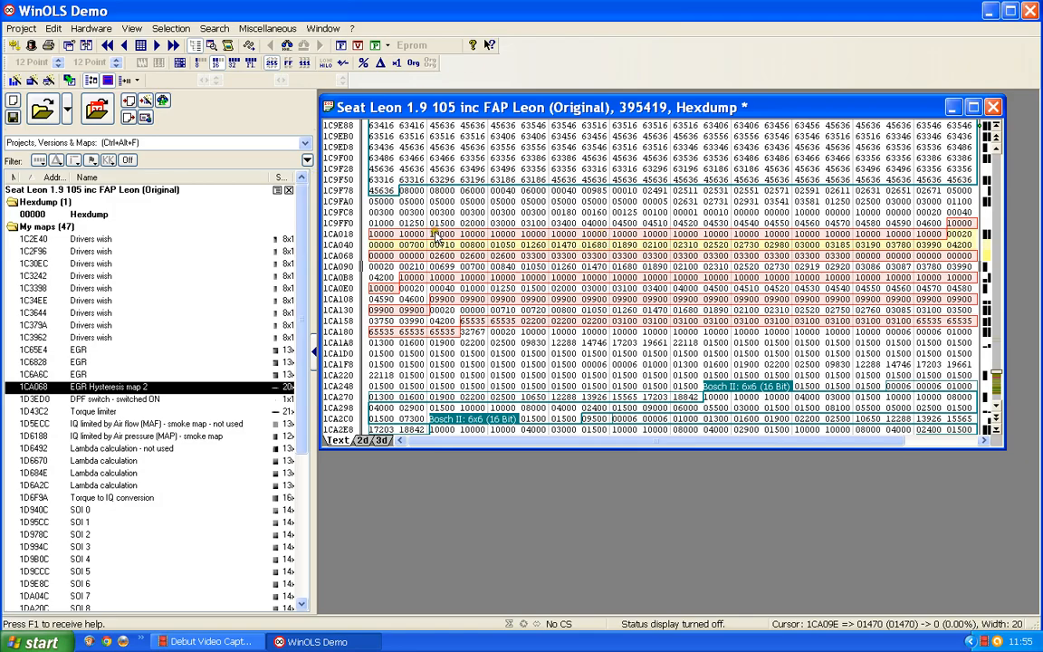
Shift the hexdump so address 1CA15E starts a row and create a map from that row's 20 values.
left_click_drag(375, 234, 962, 256)
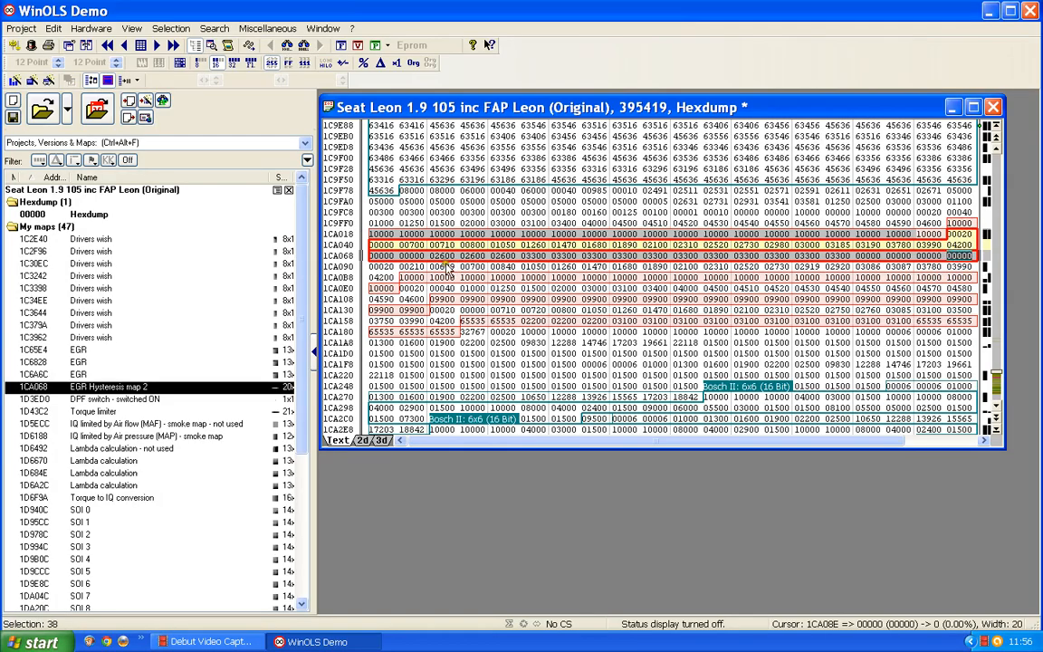
left_click_drag(448, 271, 486, 323)
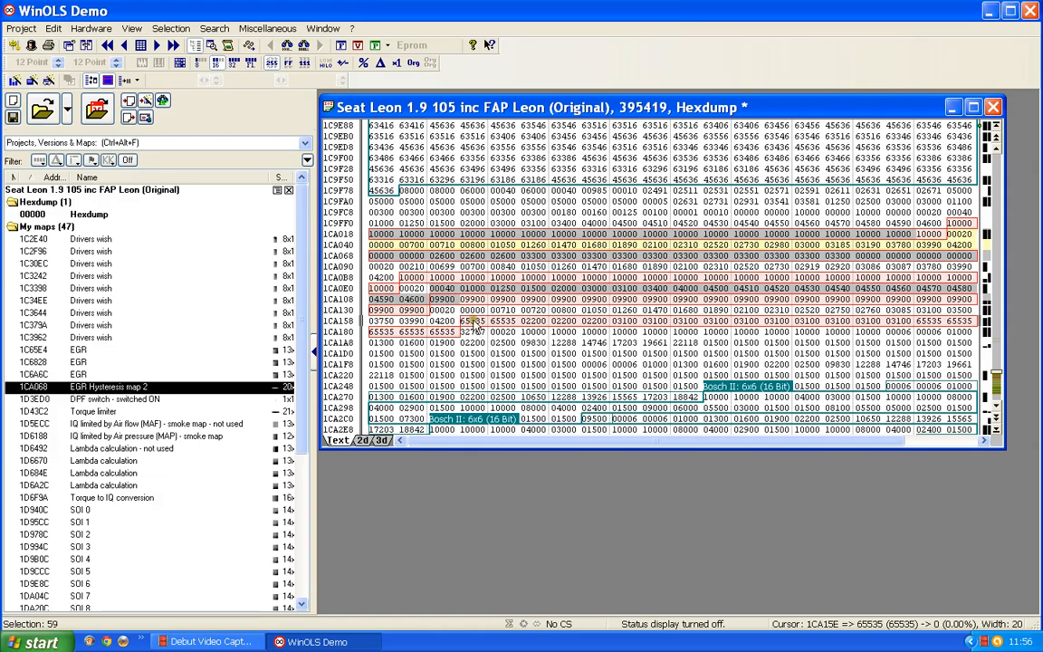
key("ctrl+Right")
key("ctrl+Right")
key("ctrl+Right")
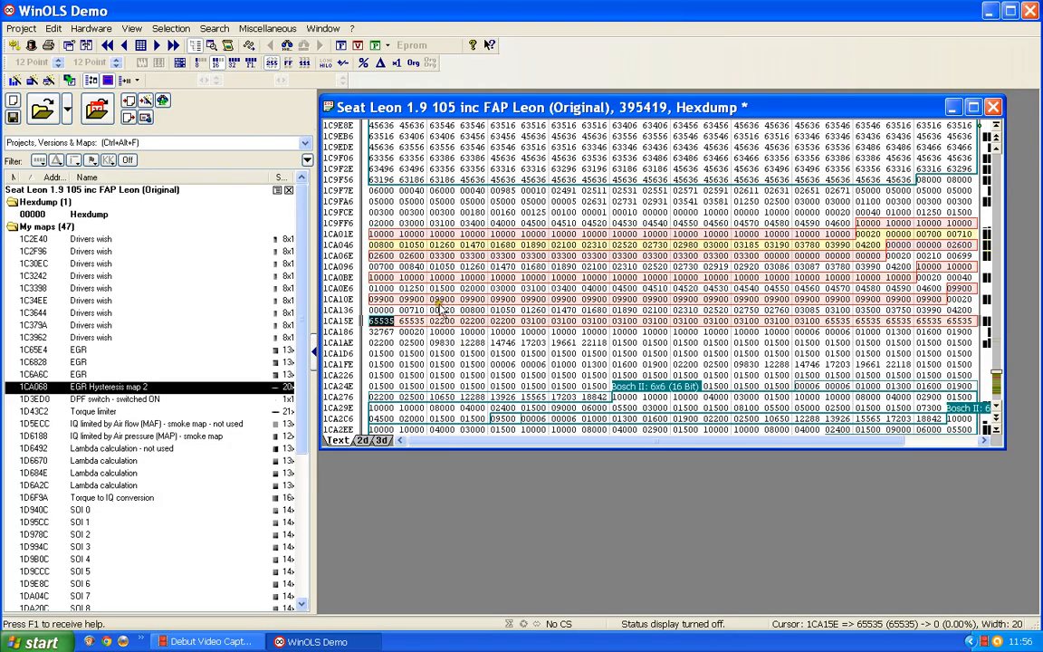
left_click_drag(385, 324, 965, 325)
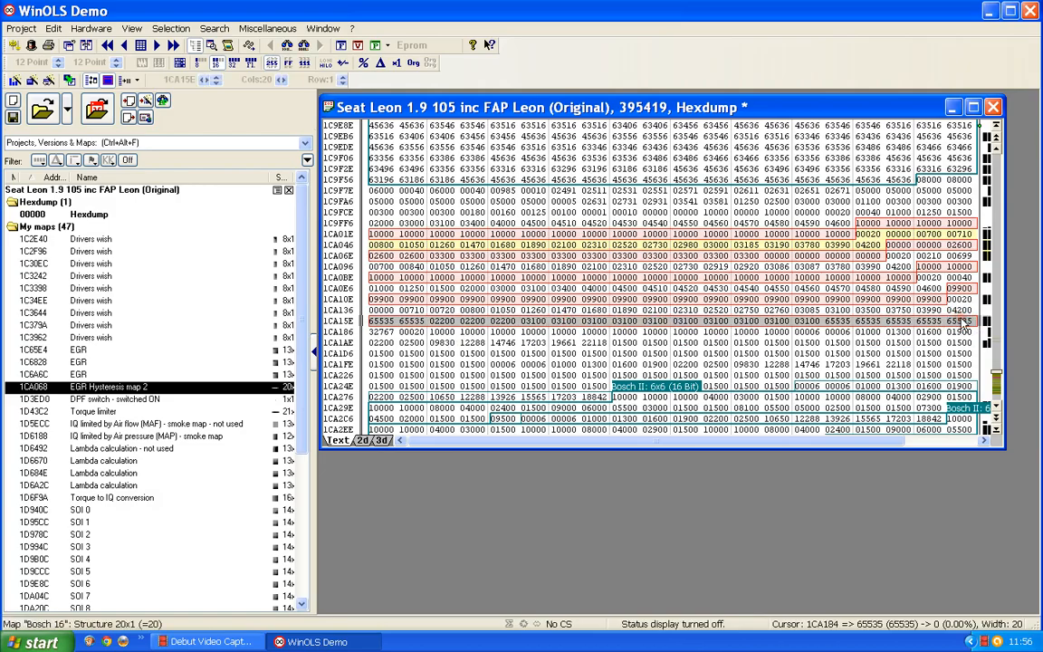
key("k")
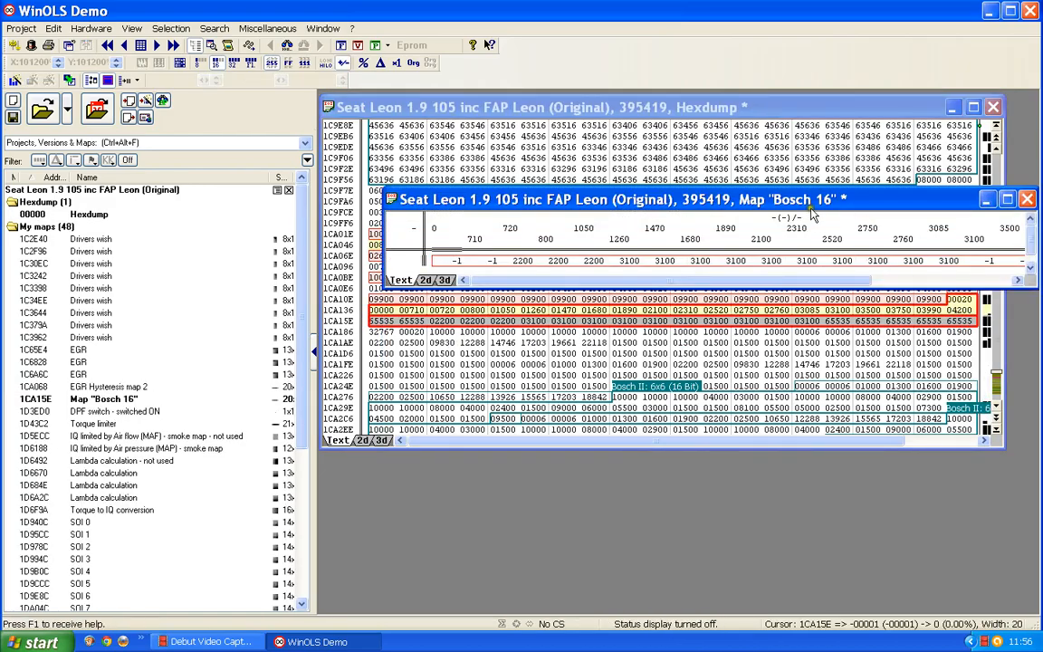
Describe the X-axis of the new map at 1CA15E as Engine speed with unit rpm.
double_click(597, 226)
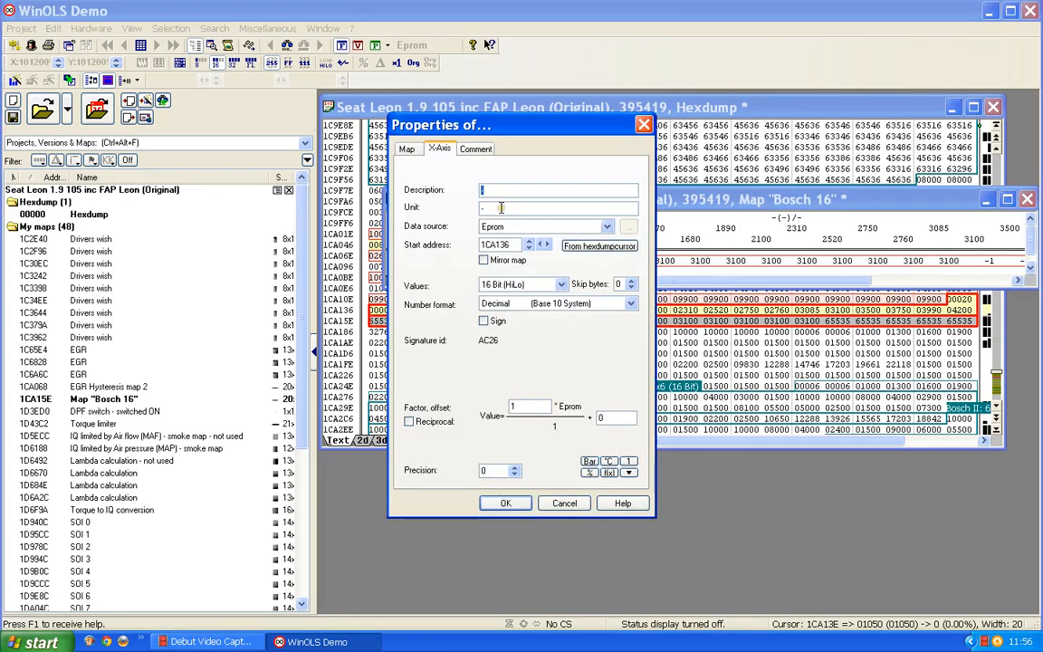
type("Engine ")
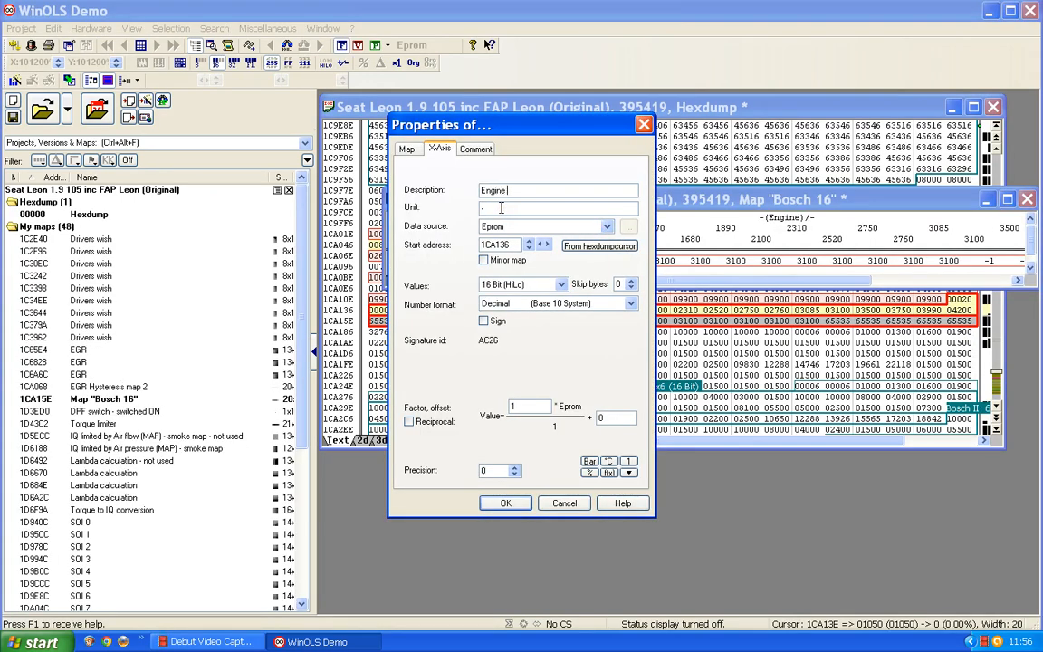
type("speed")
type("rpm")
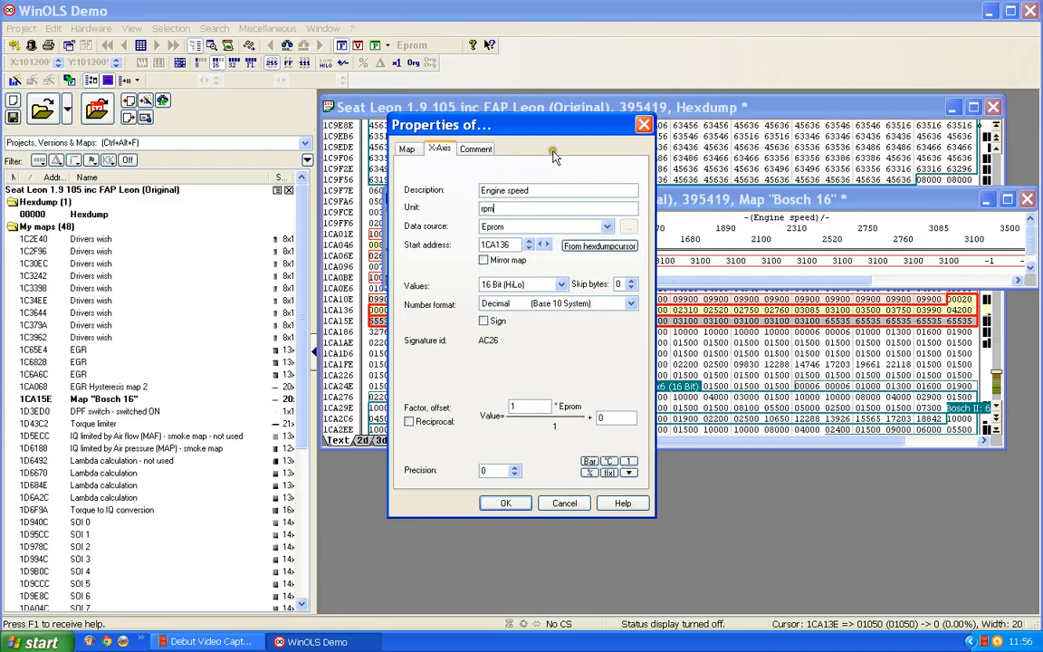
left_click(498, 506)
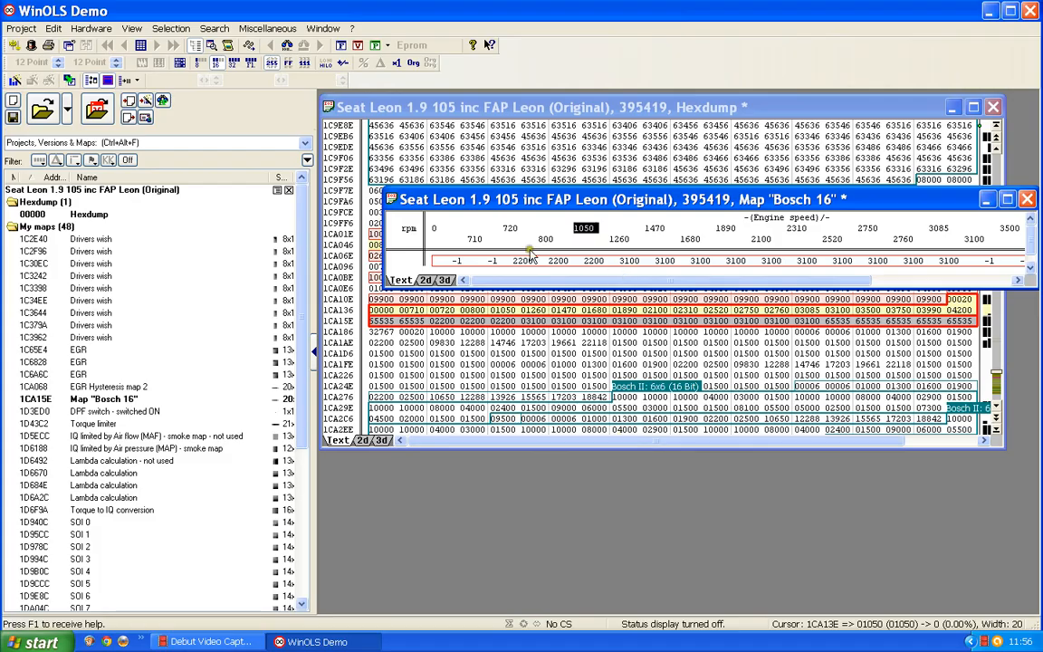
Name the map at 1CA15E "Hysteresis map 5", with description IQ and unit mg/stroke.
double_click(559, 263)
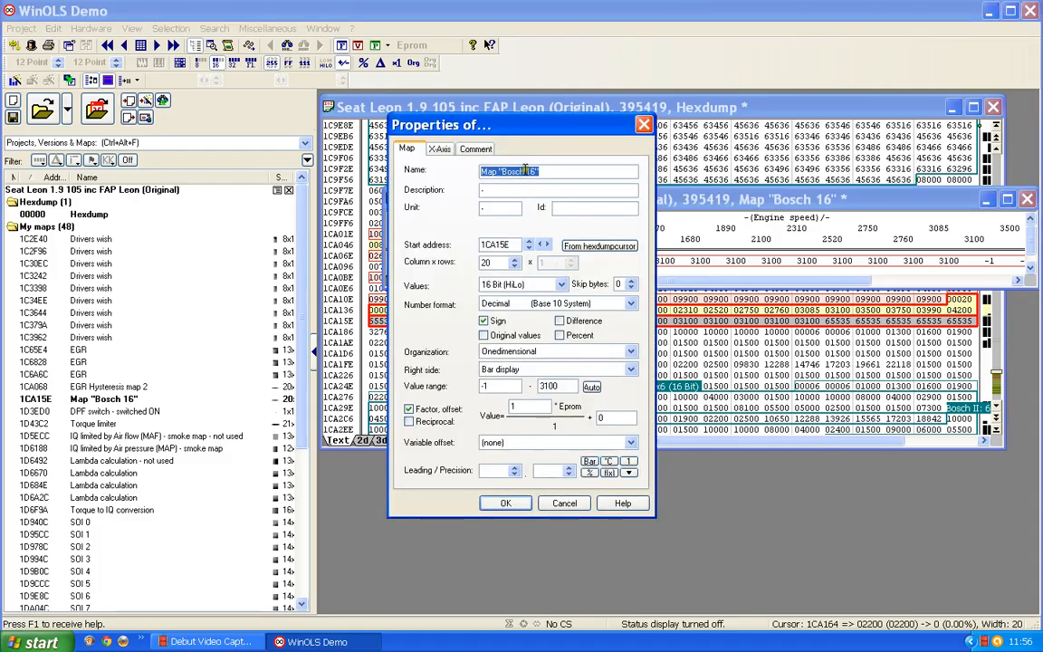
type("H")
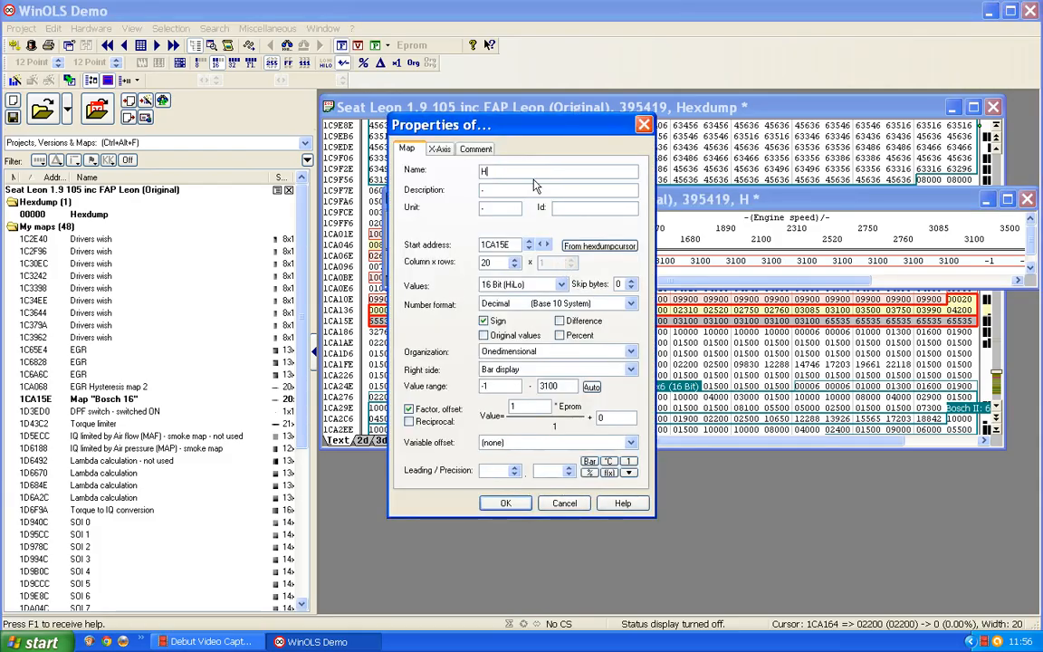
type("ysteresis ")
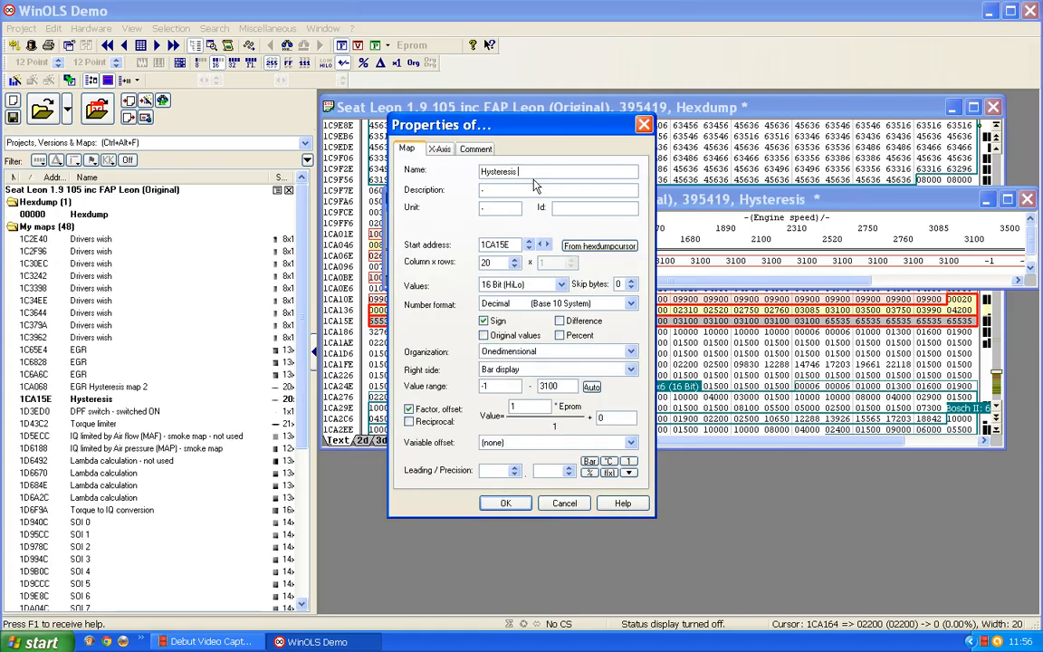
type("map 5")
double_click(498, 191)
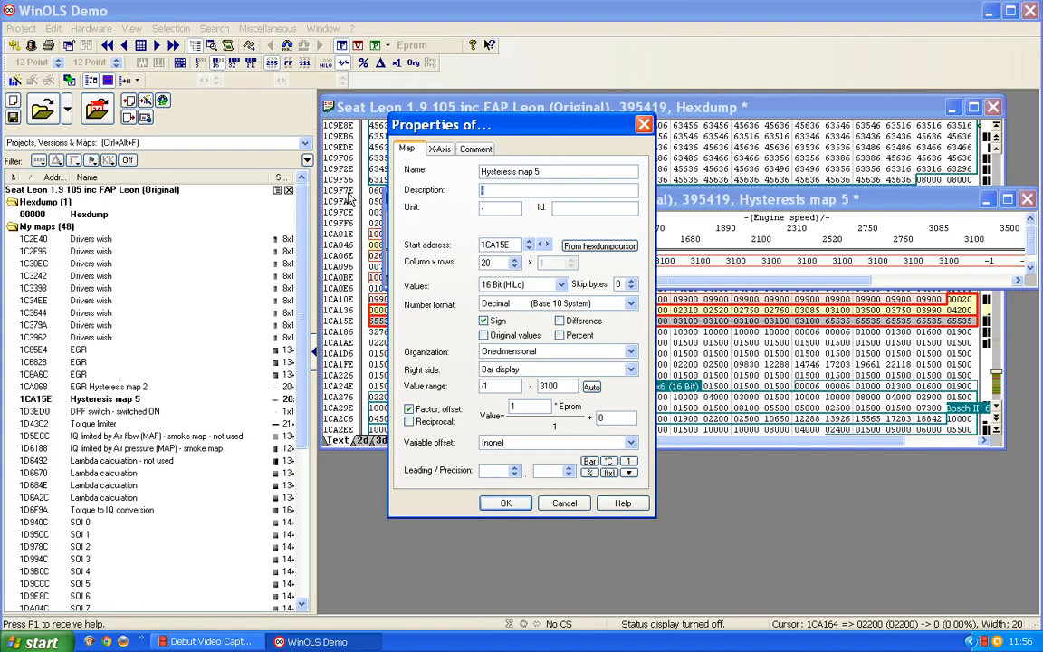
type("IQ")
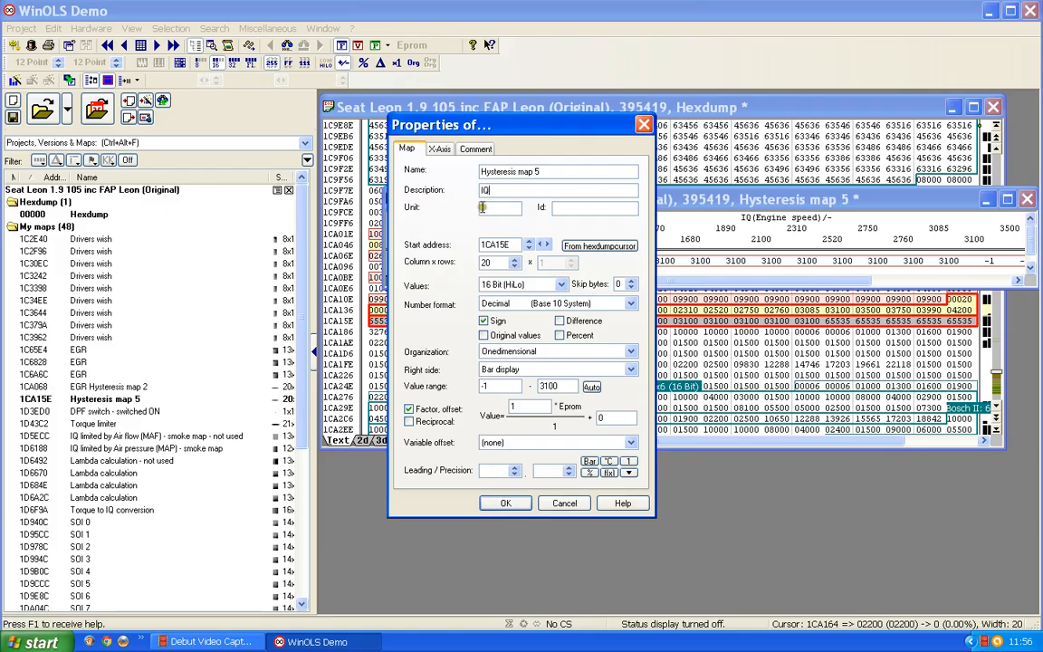
type("mg")
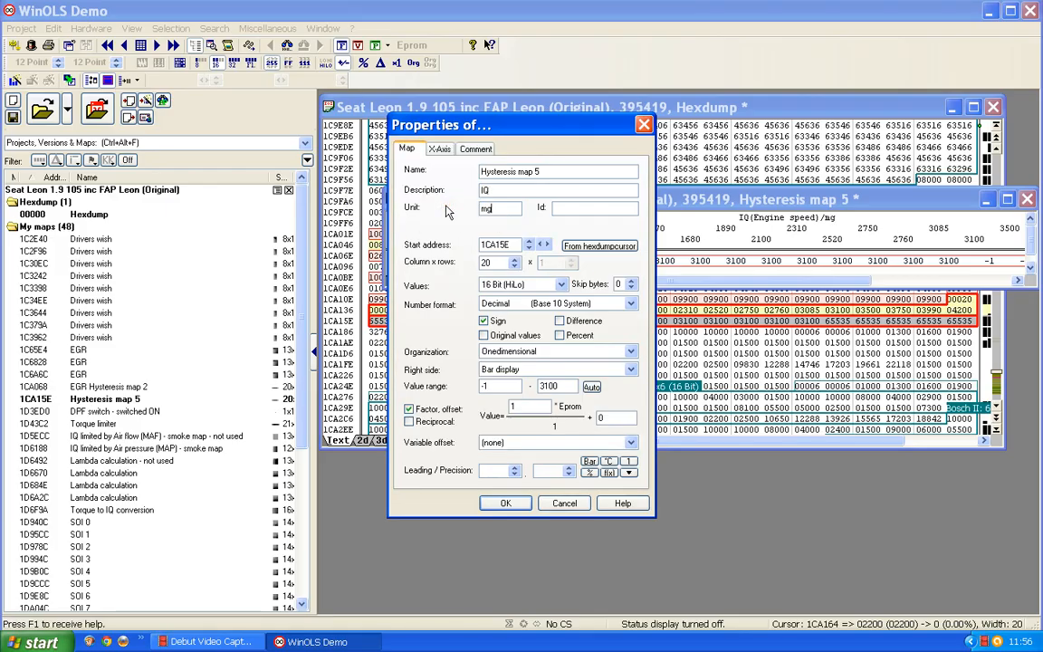
type("/stroke")
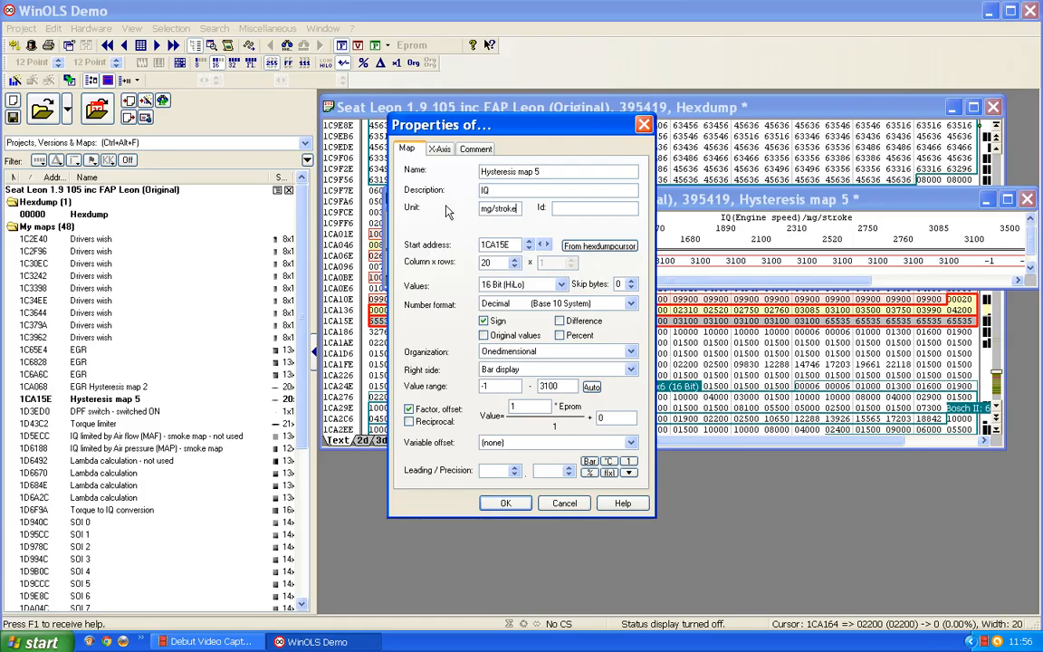
Set the factor of Hysteresis map 5 to 0.01 and its precision to 1, and close the map window.
left_click_drag(522, 407, 453, 408)
type("0.01")
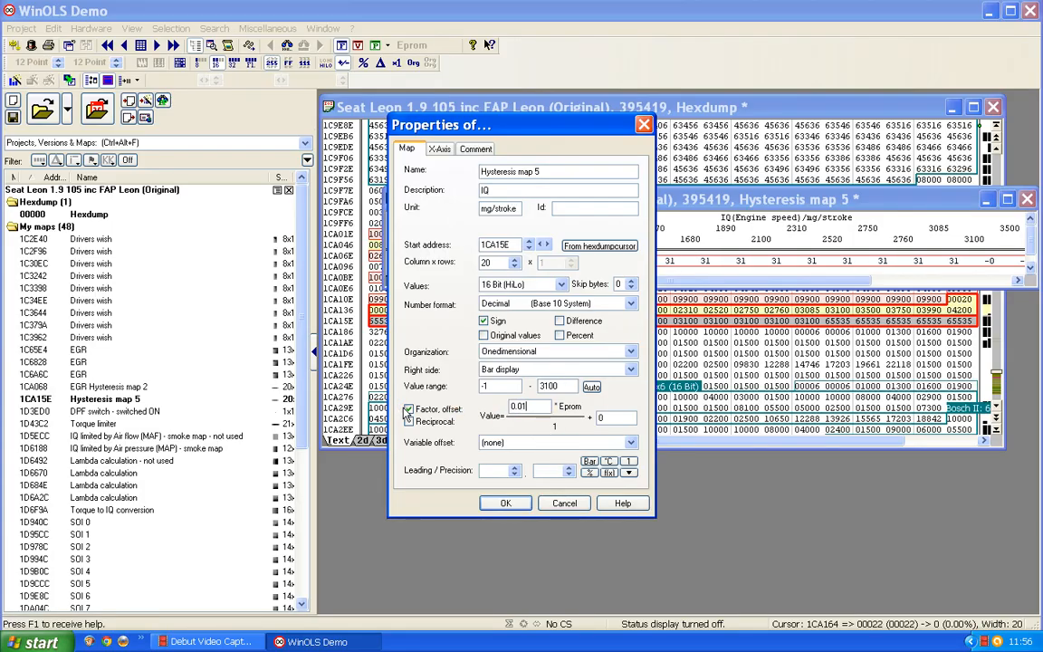
left_click(569, 473)
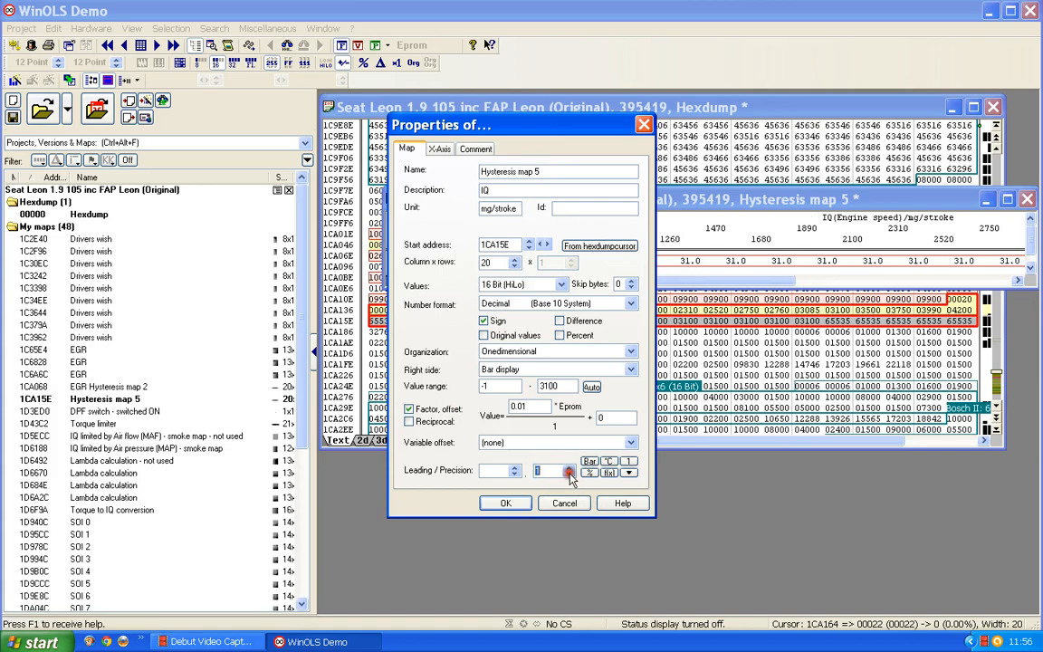
left_click(507, 502)
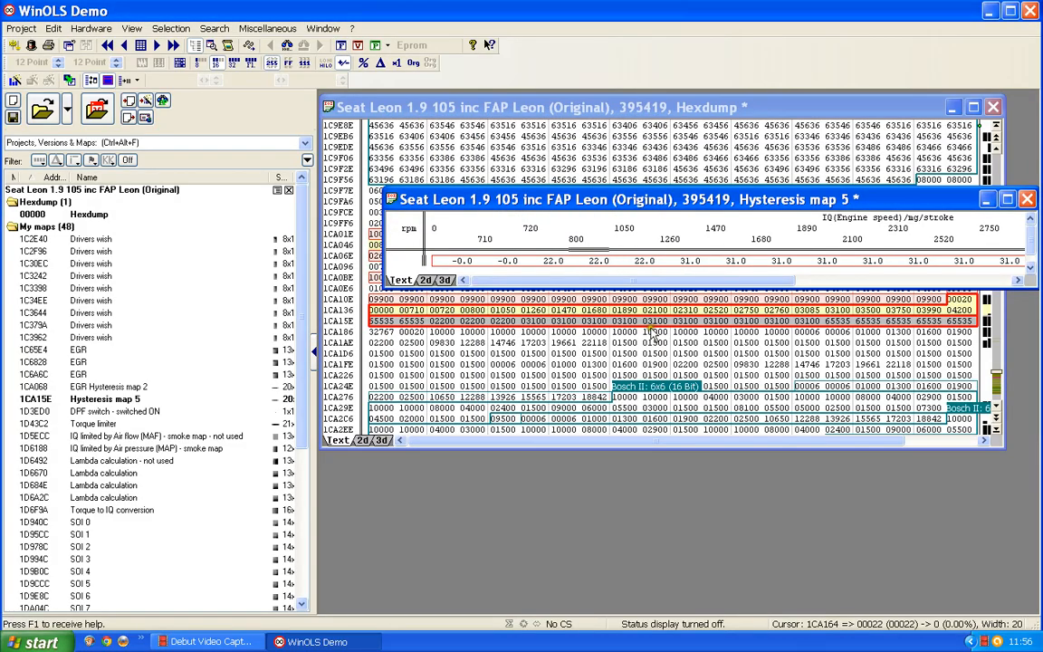
left_click(1027, 199)
Select the 20-value row of Hysteresis map 5 at 1CA15E and delete its comment.
left_click(769, 225)
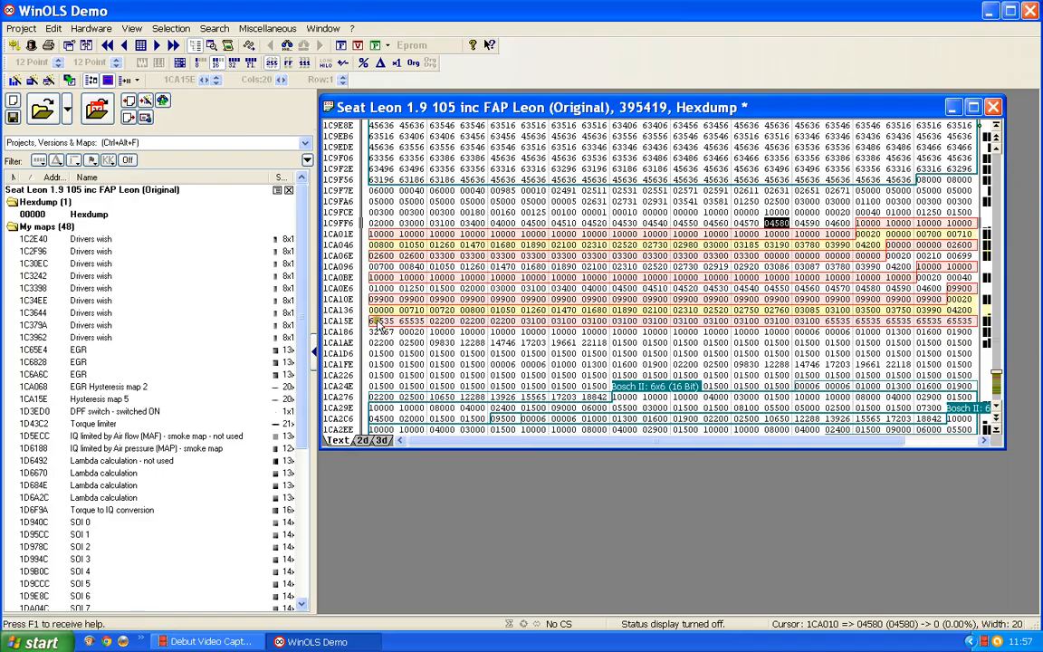
left_click_drag(378, 322, 963, 321)
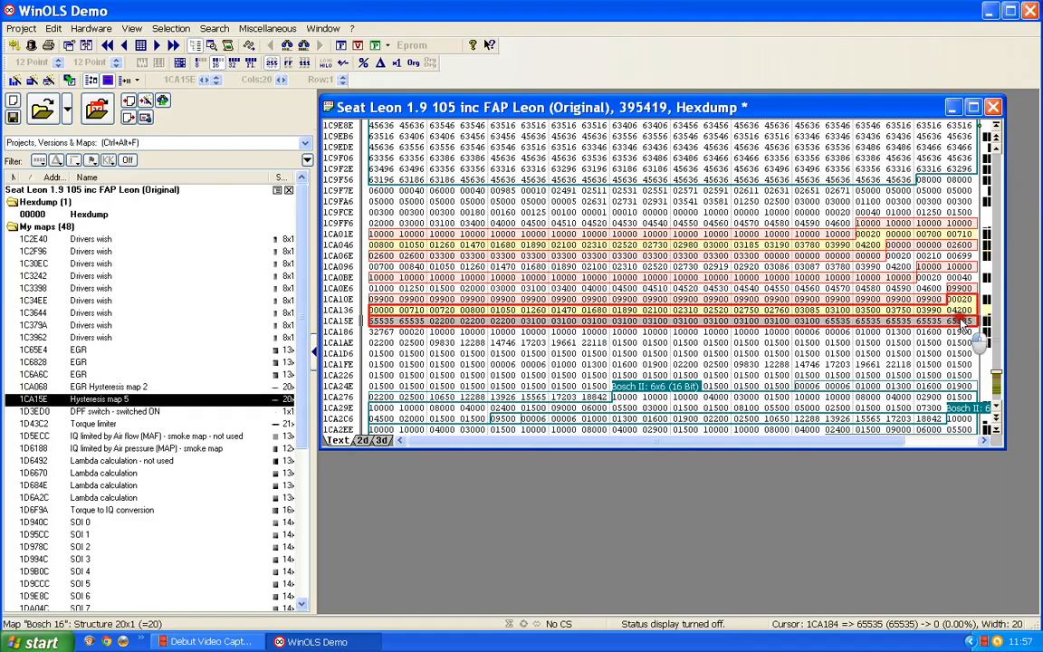
right_click(963, 319)
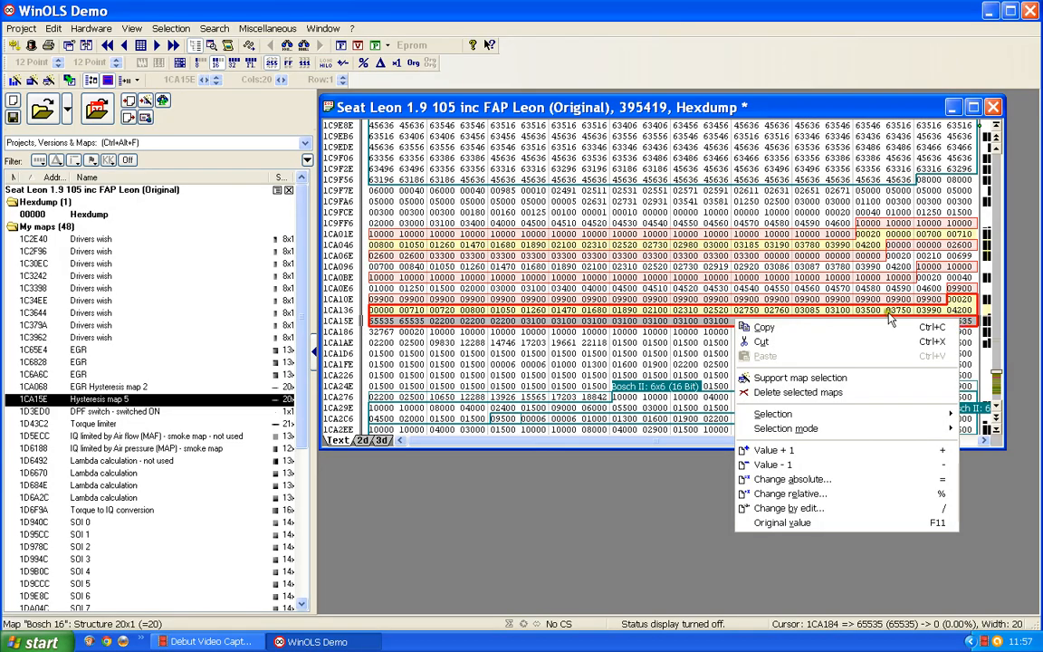
left_click(583, 361)
left_click(546, 339)
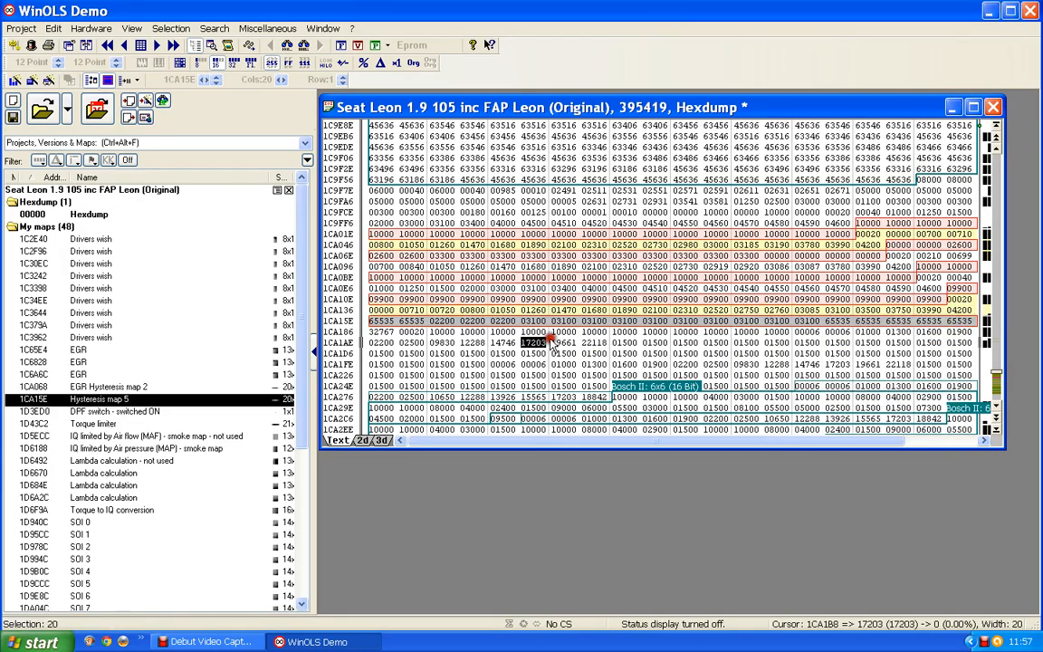
left_click(387, 320)
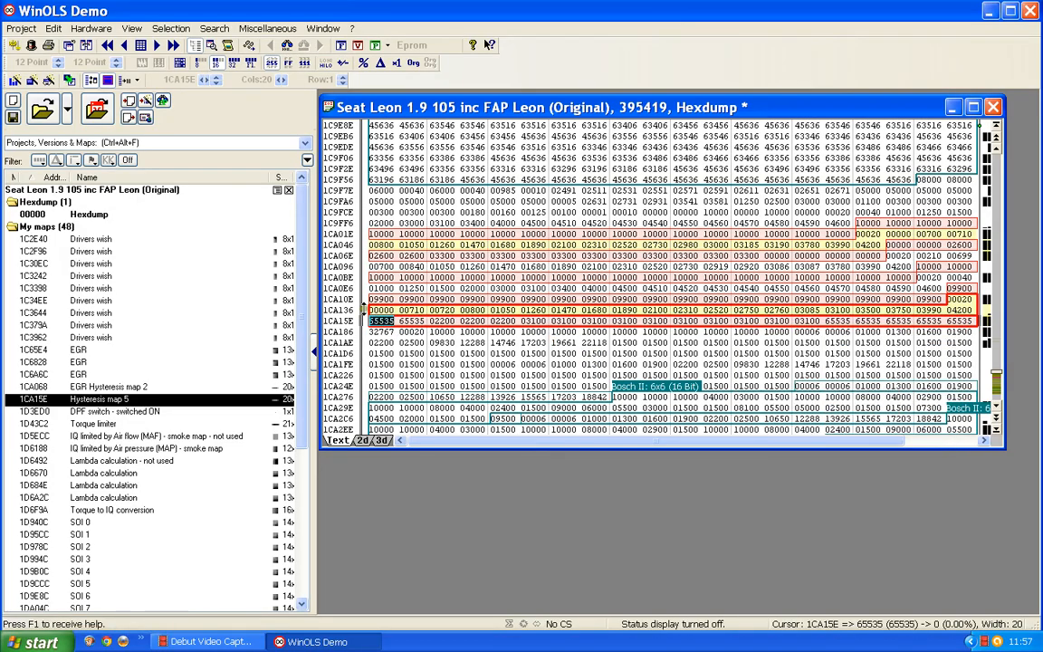
left_click_drag(372, 321, 959, 321)
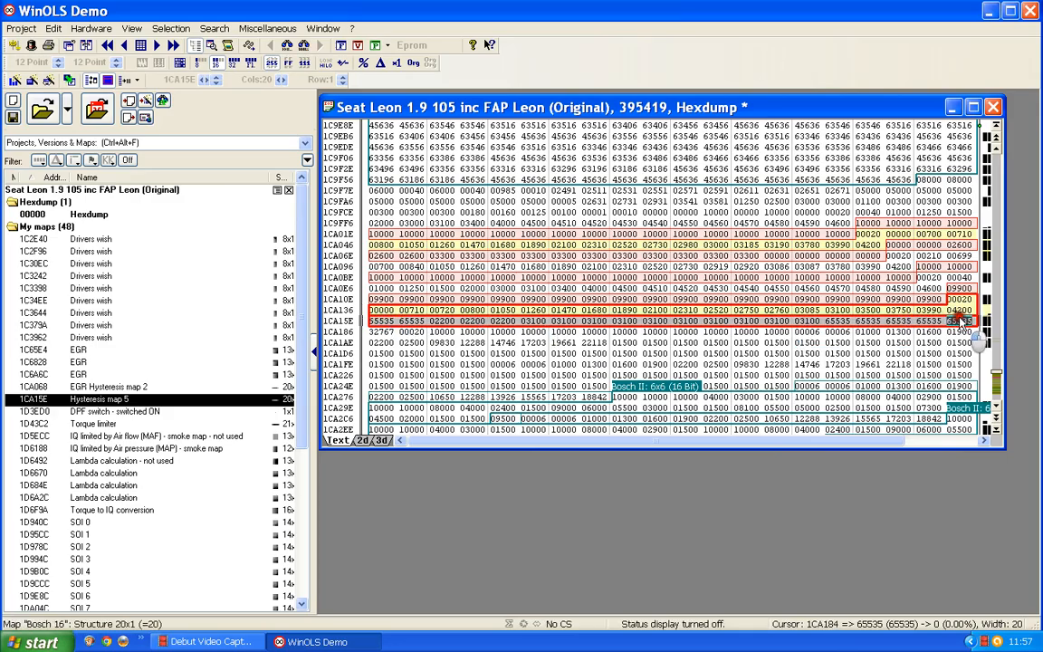
left_click(218, 29)
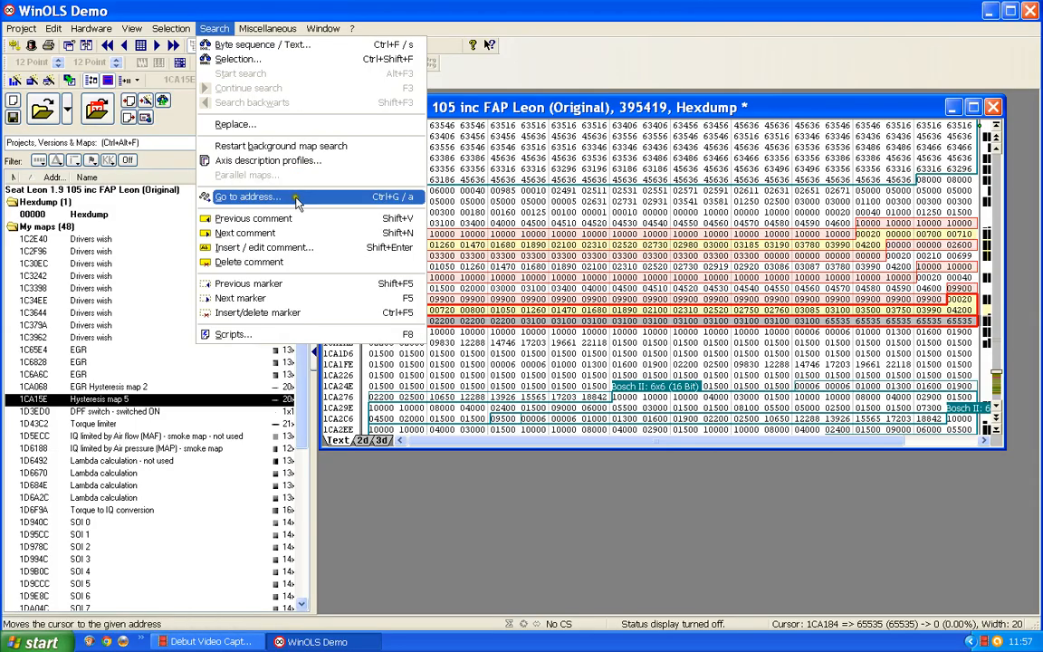
left_click(272, 263)
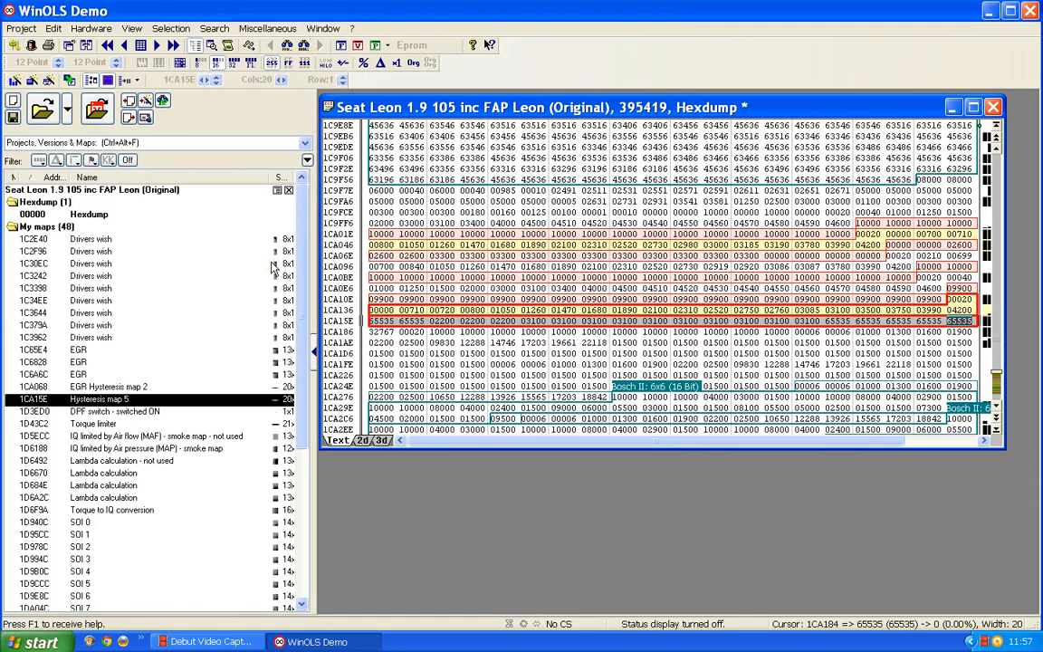
Select the 20-value row of EGR Hysteresis map 2 at 1CA068 and delete its comment.
left_click(533, 344)
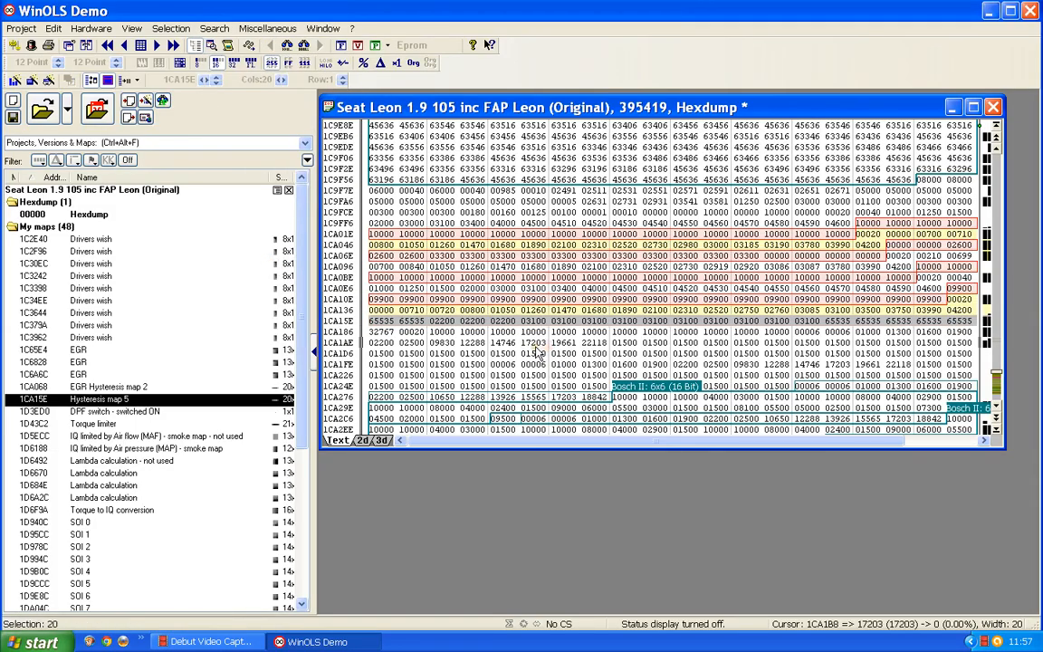
left_click(393, 256)
left_click_drag(397, 256, 866, 251)
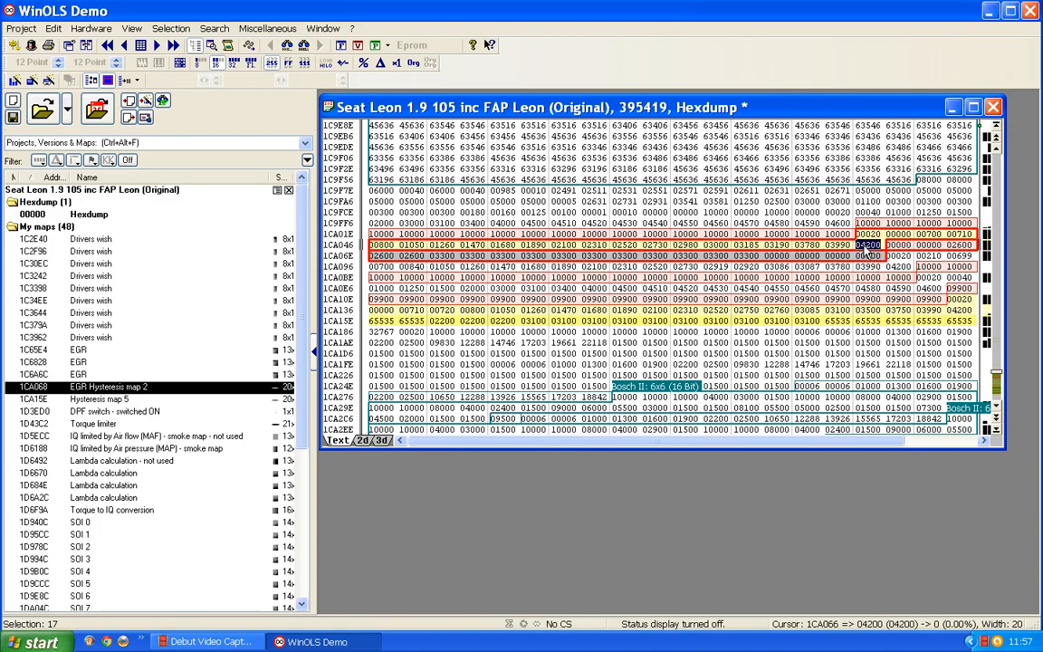
key("ctrl+Left")
key("ctrl+Left")
key("ctrl+Left")
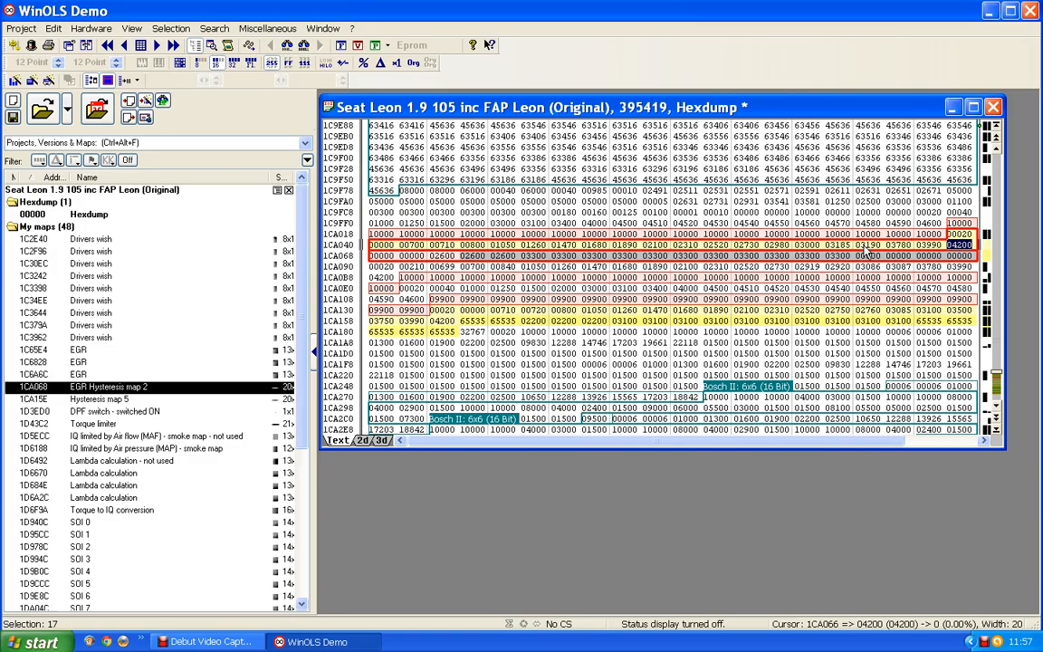
left_click(661, 389)
left_click(653, 222)
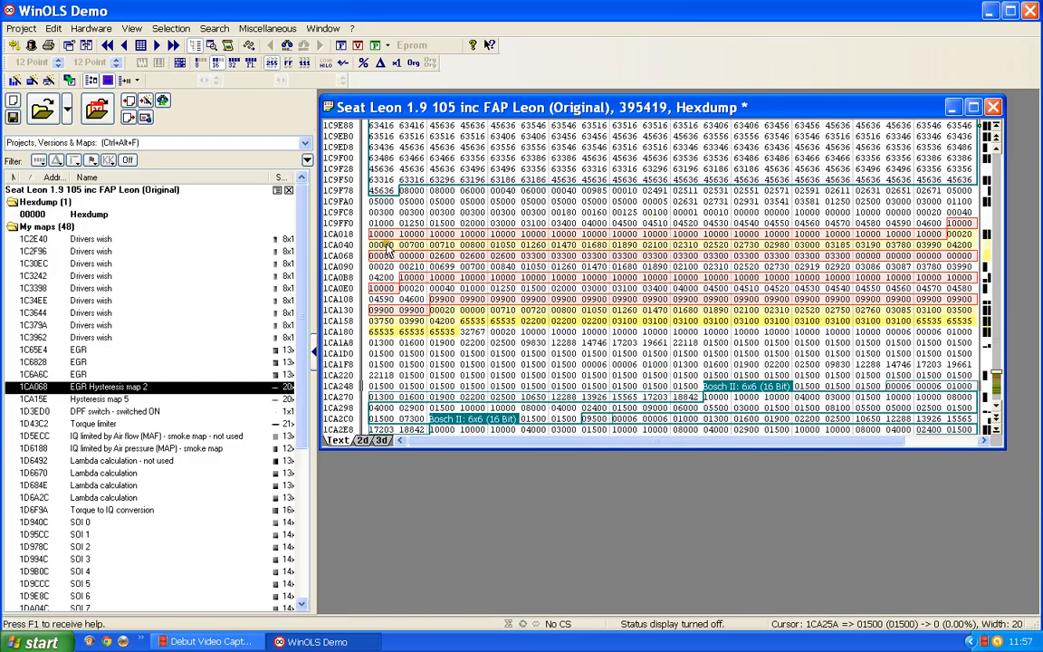
left_click_drag(363, 254, 980, 258)
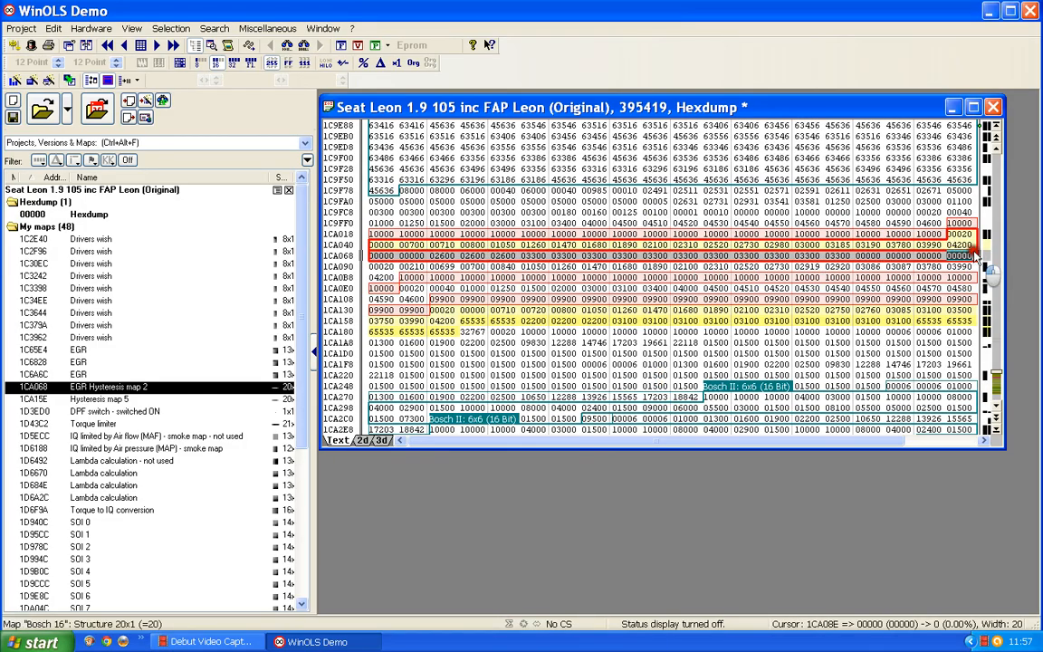
left_click(216, 29)
left_click(257, 262)
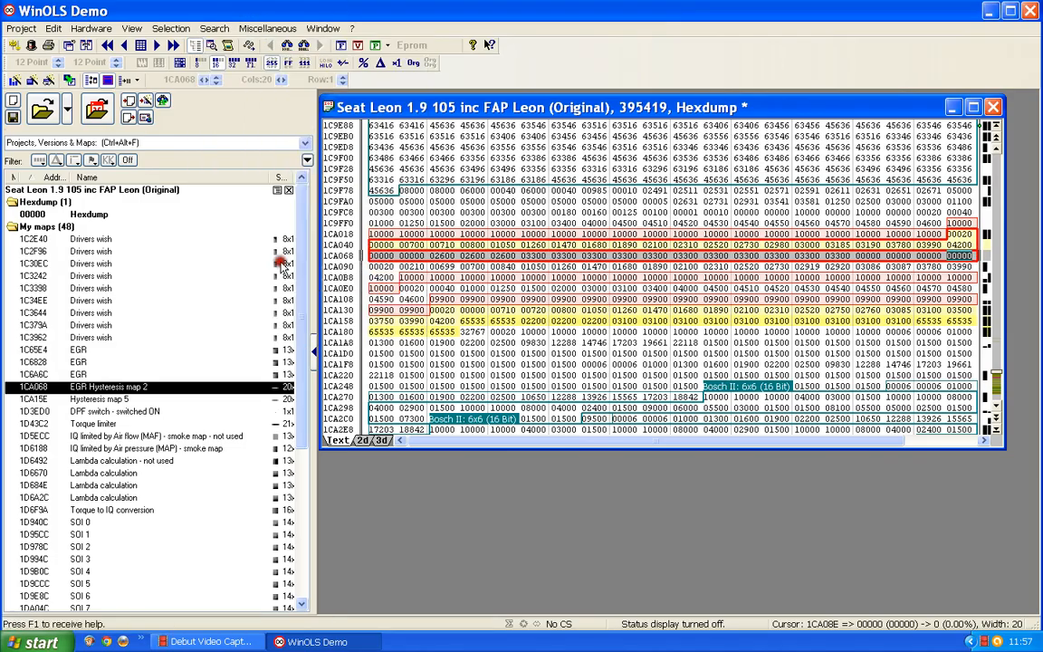
left_click(559, 277)
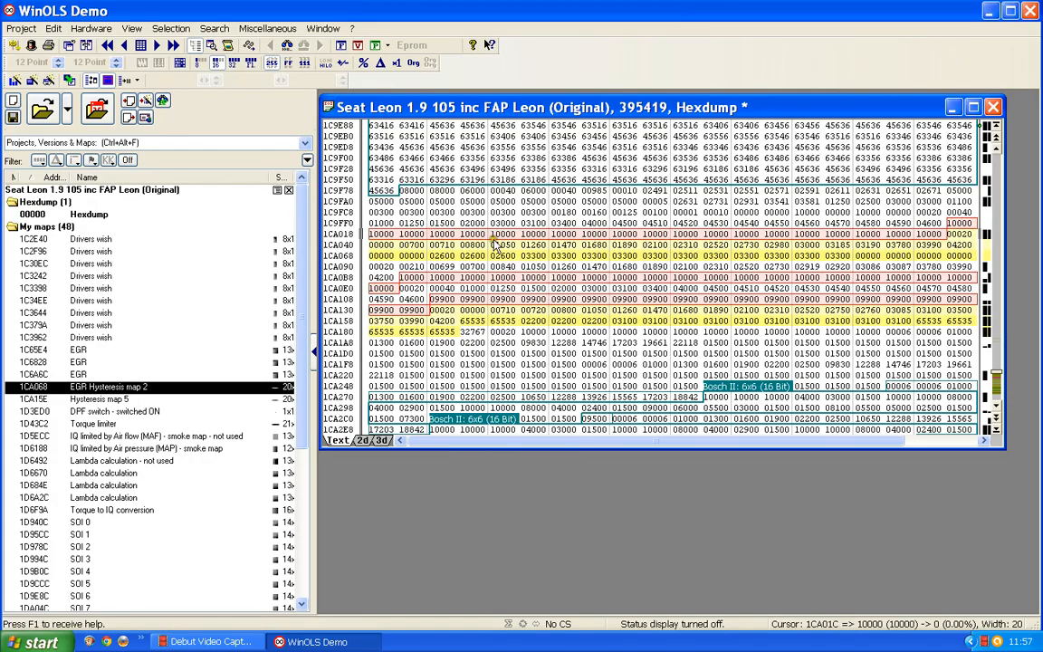
Examine the hysteresis rows between 1CA018 and 1CA180 in the hexdump and compare the two defined hysteresis maps.
left_click(444, 233)
key("Down")
key("Down")
key("Down")
key("Down")
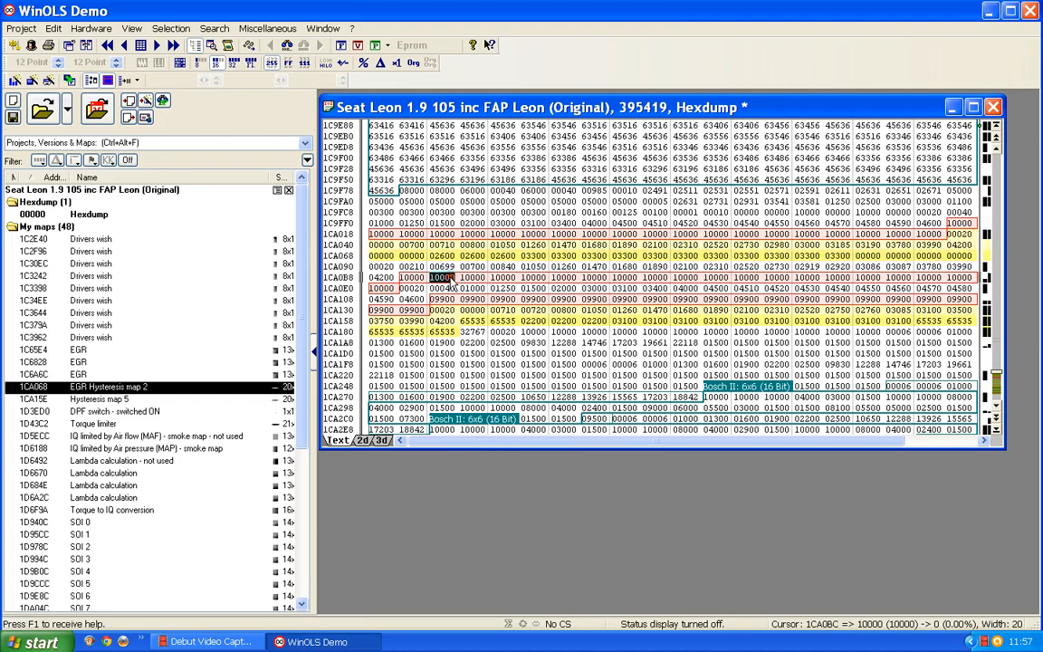
left_click(462, 301)
left_click(453, 325)
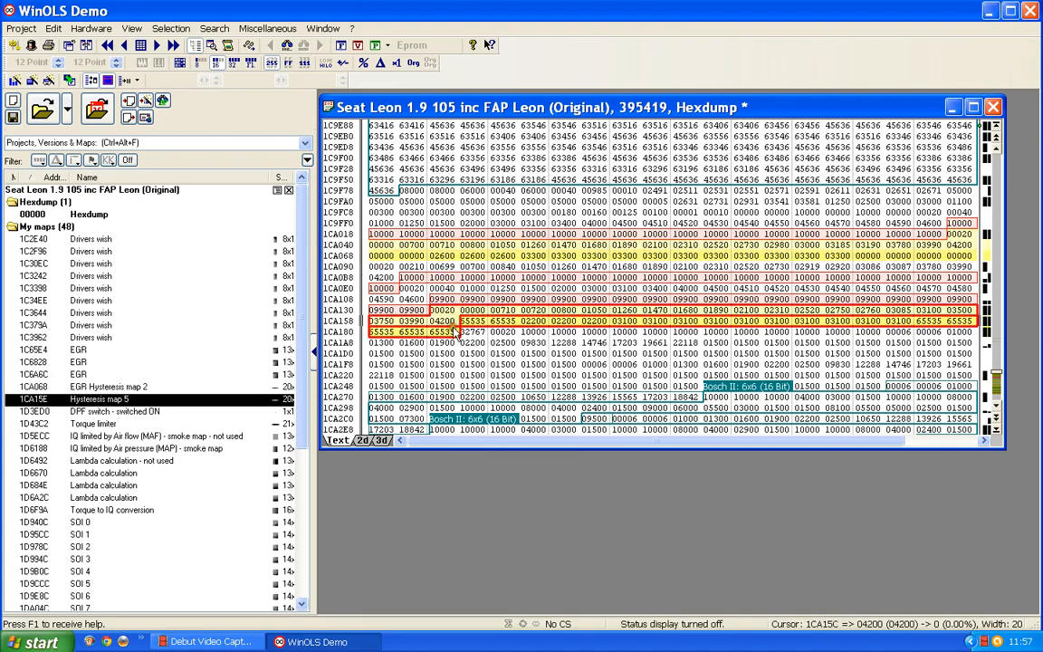
left_click(472, 244)
left_click(472, 321)
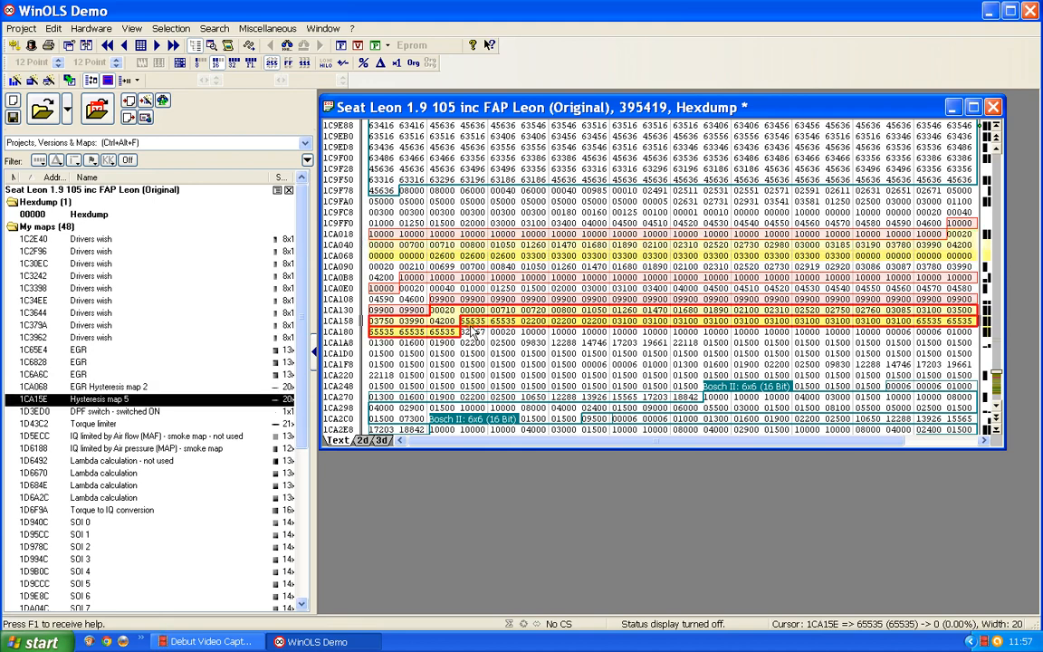
left_click(94, 387)
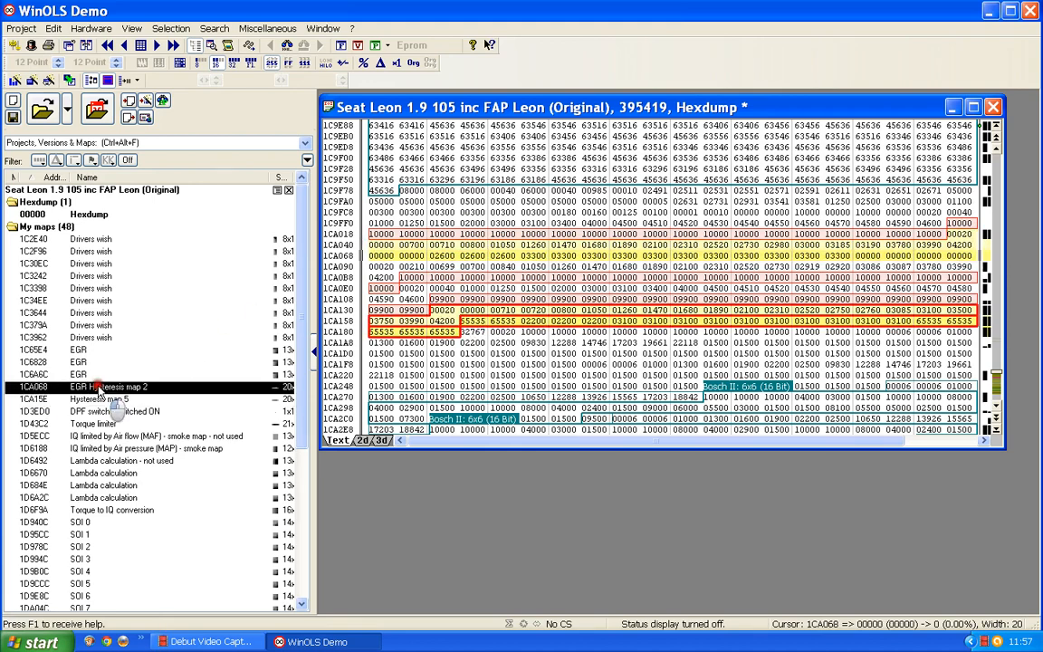
Rename the map at 1CA15E as "EGR Hysteresis map 5" and close its map window.
left_click(109, 400)
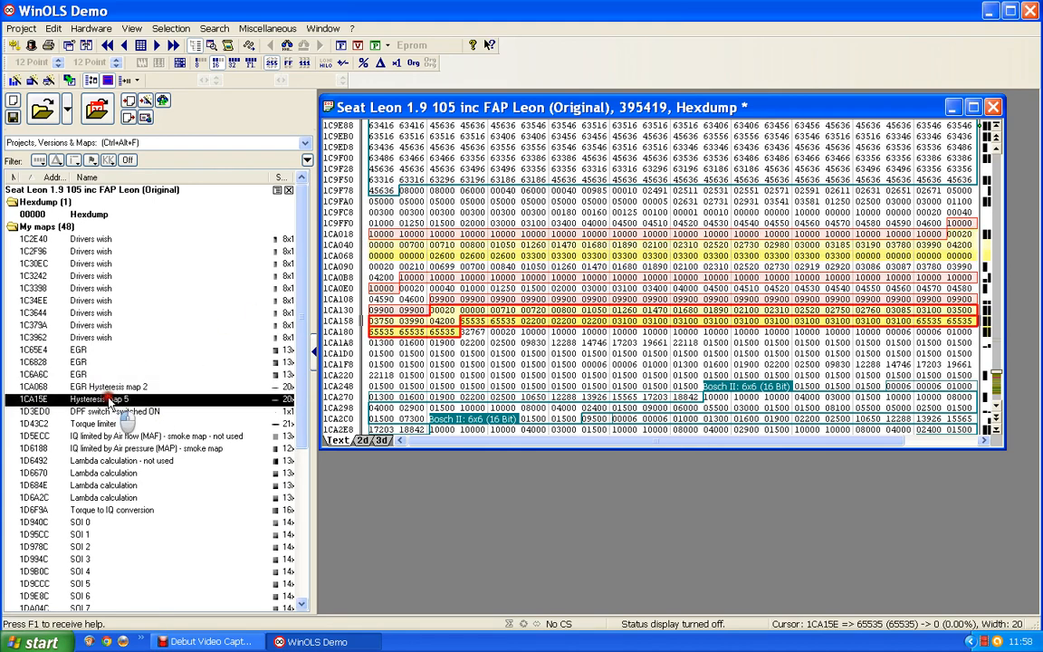
double_click(109, 399)
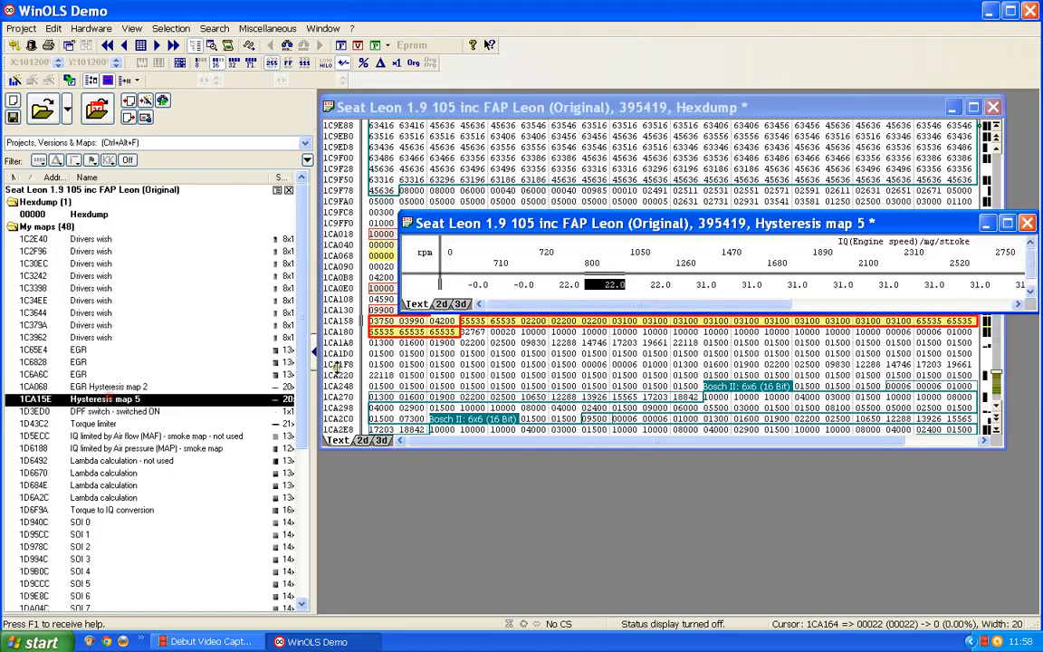
double_click(523, 289)
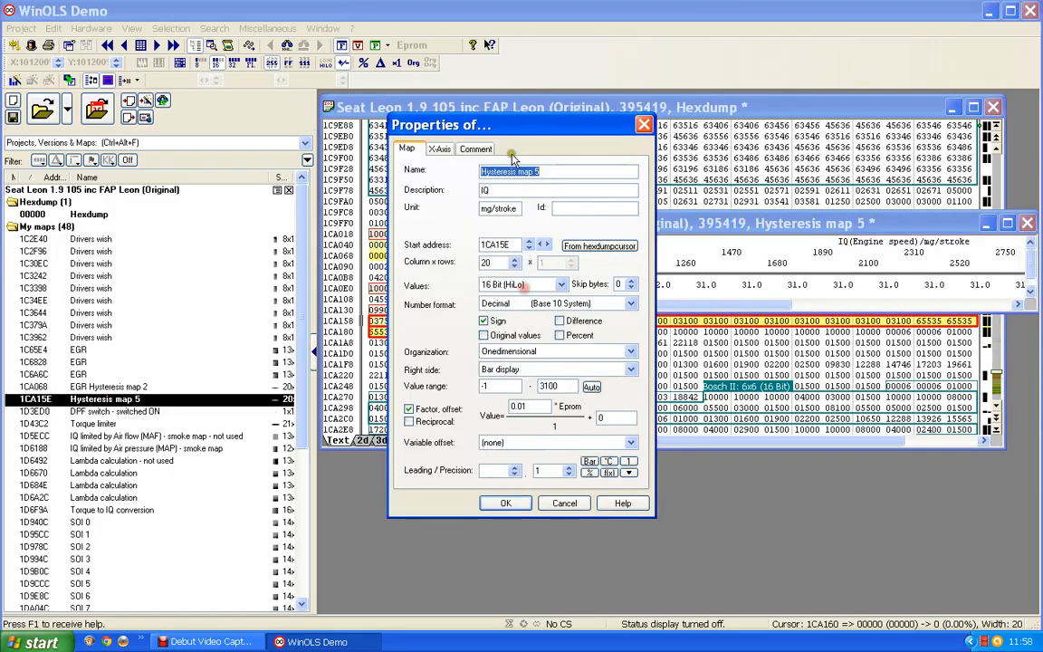
left_click(483, 171)
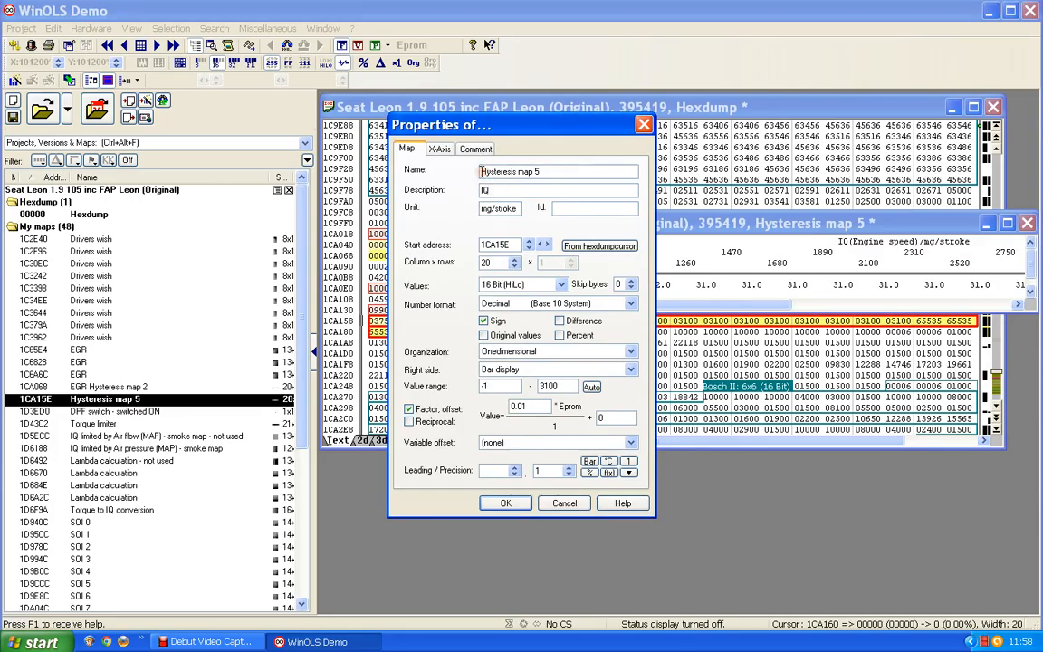
type("EGR")
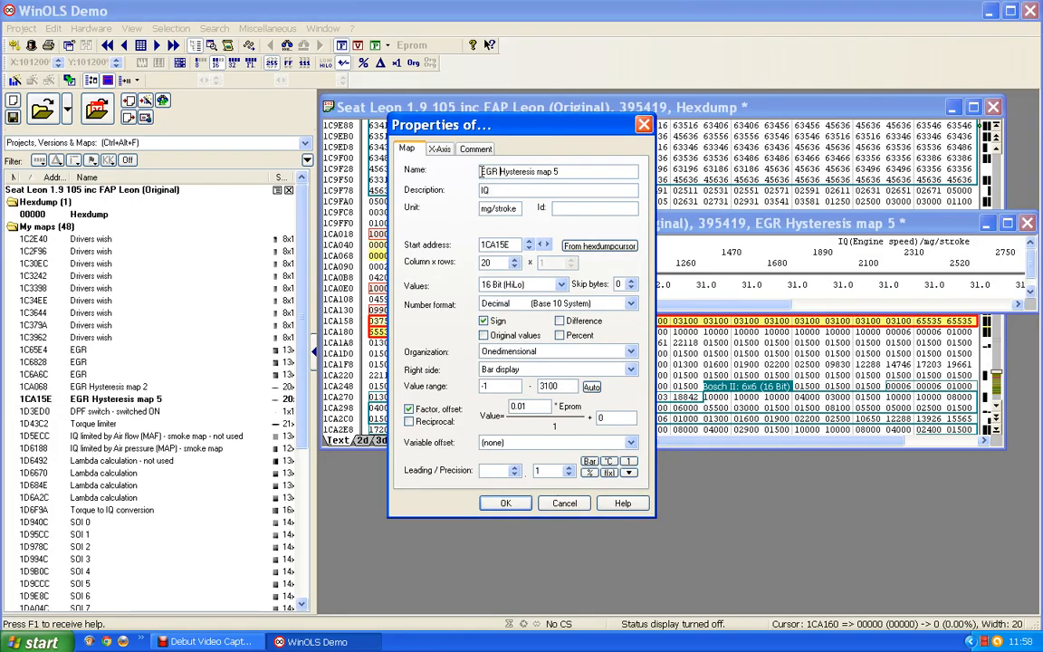
left_click(505, 503)
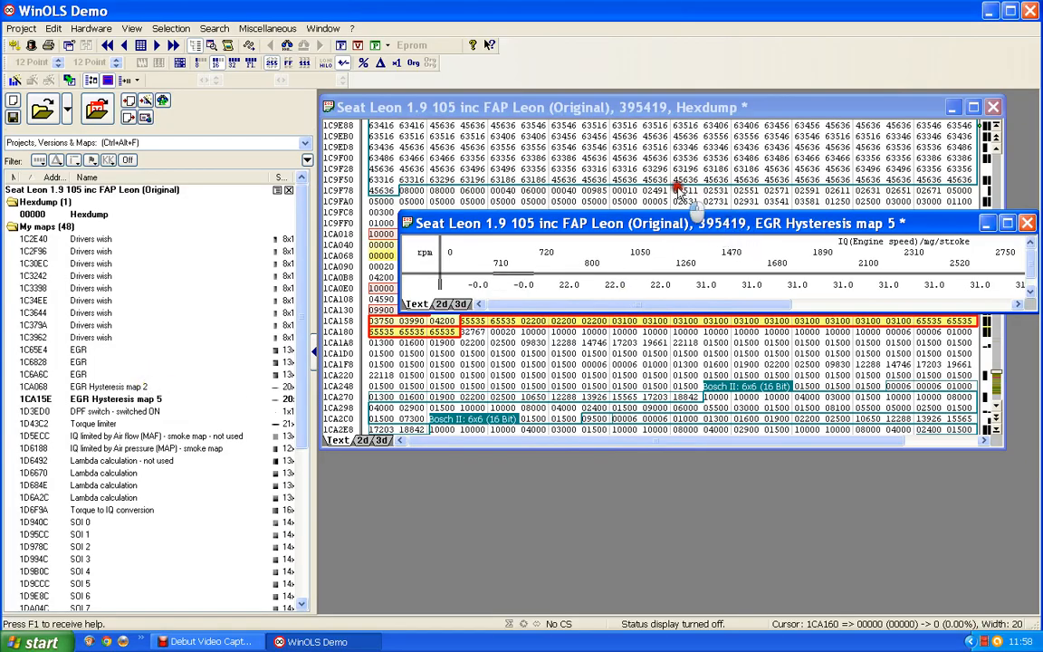
left_click_drag(733, 227, 676, 194)
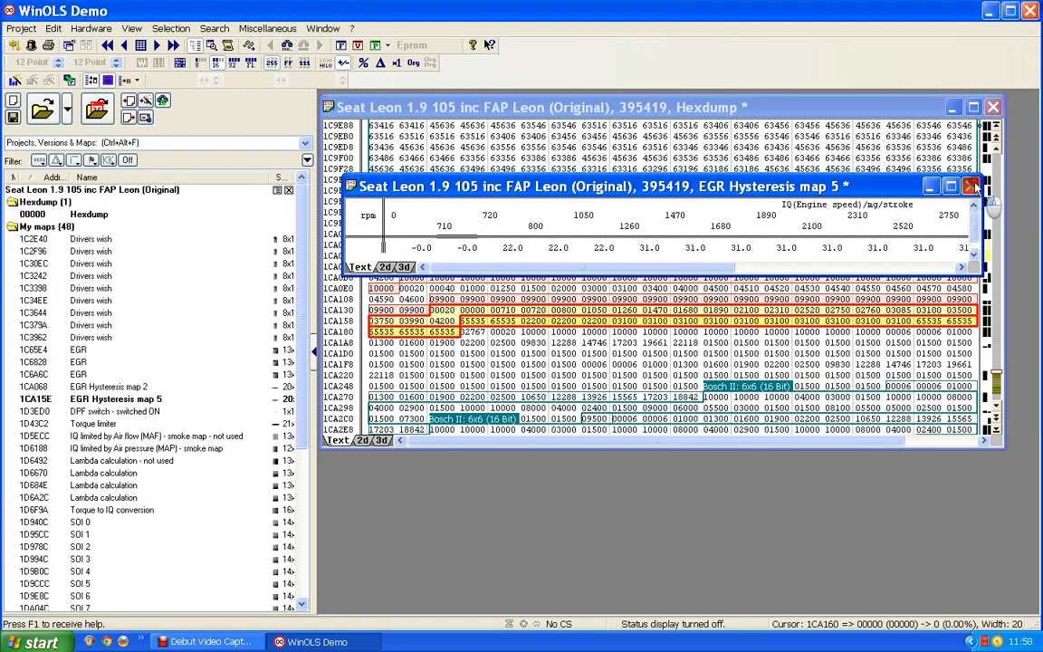
left_click(876, 163)
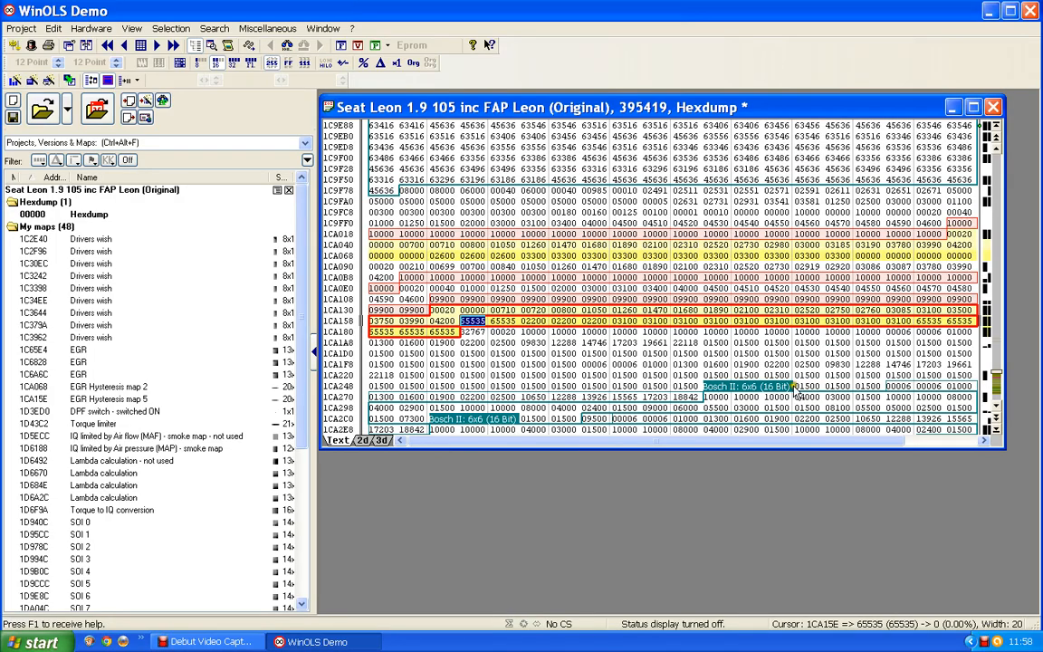
Set all 20 values of EGR Hysteresis map 2 at 1CA068 to 0, always applying changes with memory protection turned off.
left_click(767, 444)
mouse_move(766, 441)
left_mouse_down()
mouse_move(799, 443)
mouse_move(758, 440)
left_mouse_up()
left_click_drag(382, 255, 970, 258)
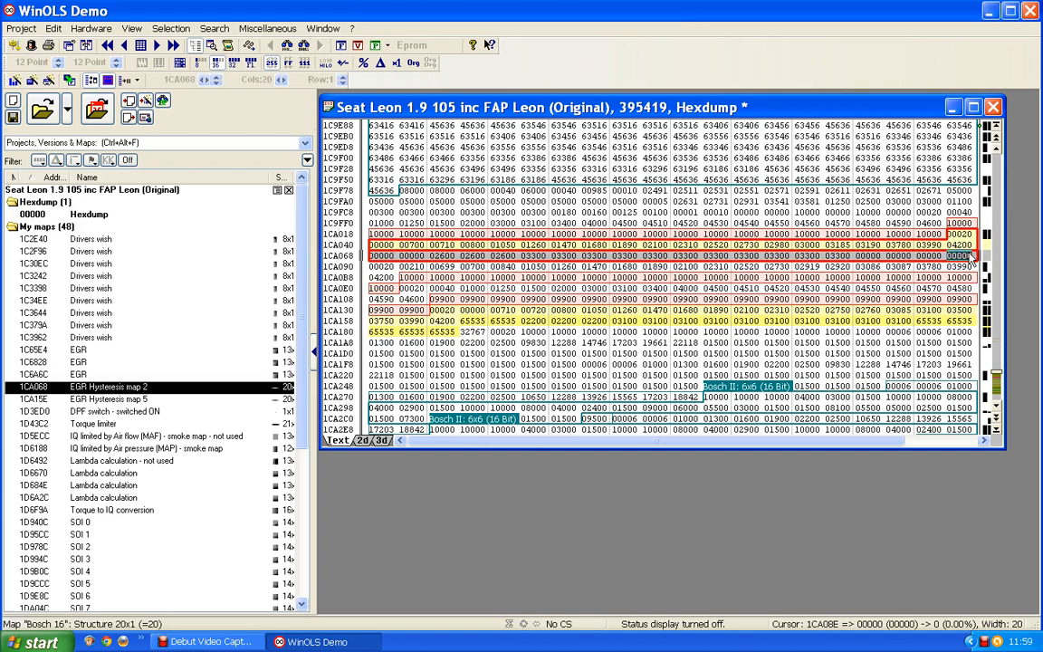
left_click(389, 258)
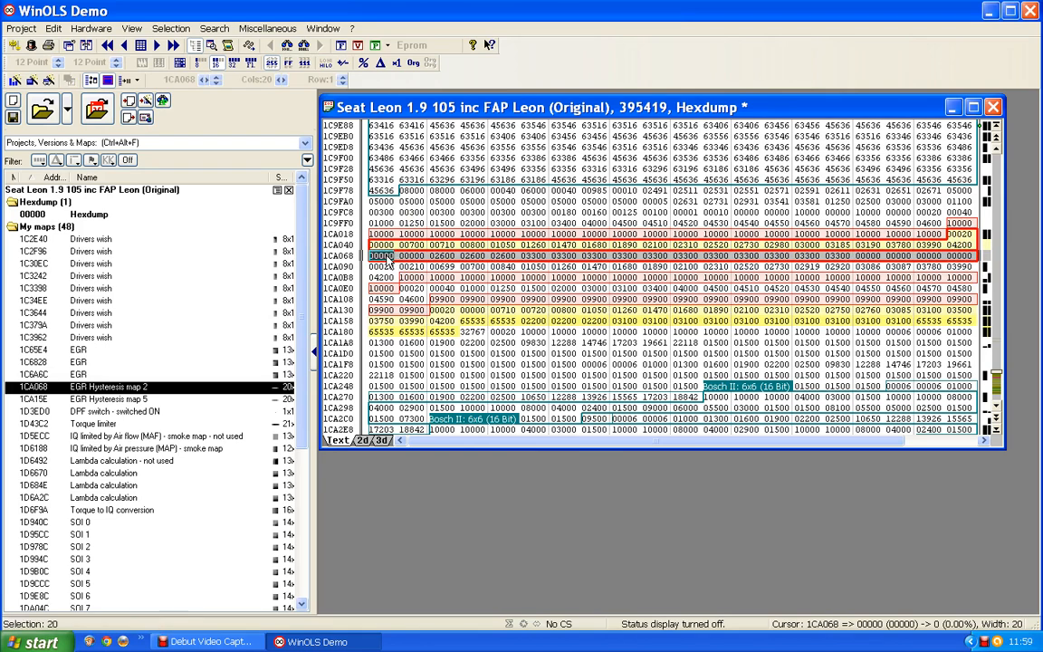
type("0")
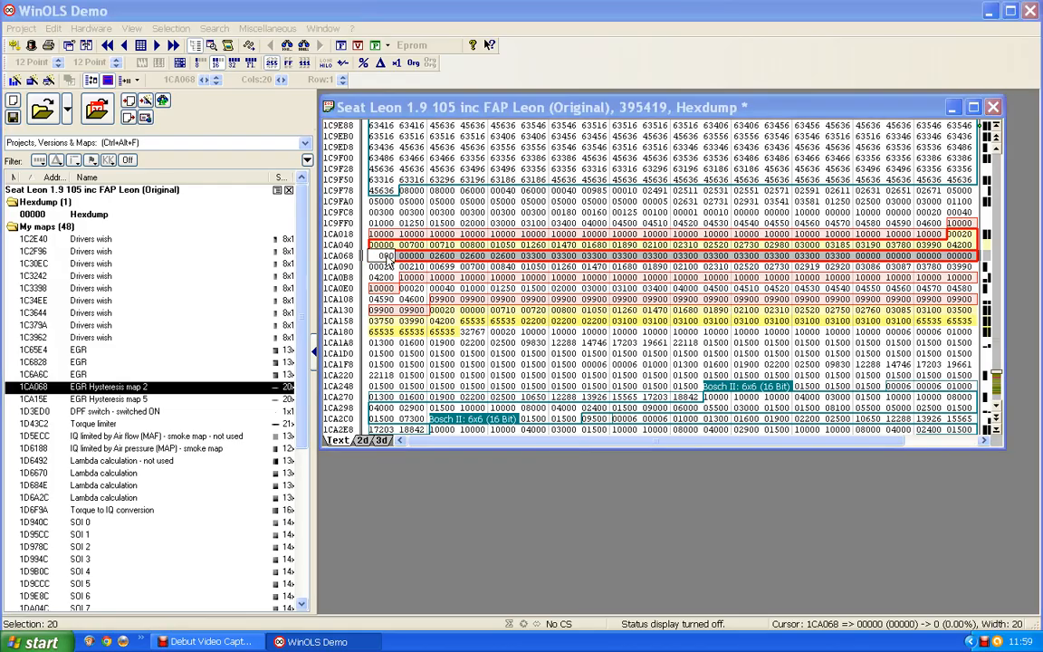
key("Return")
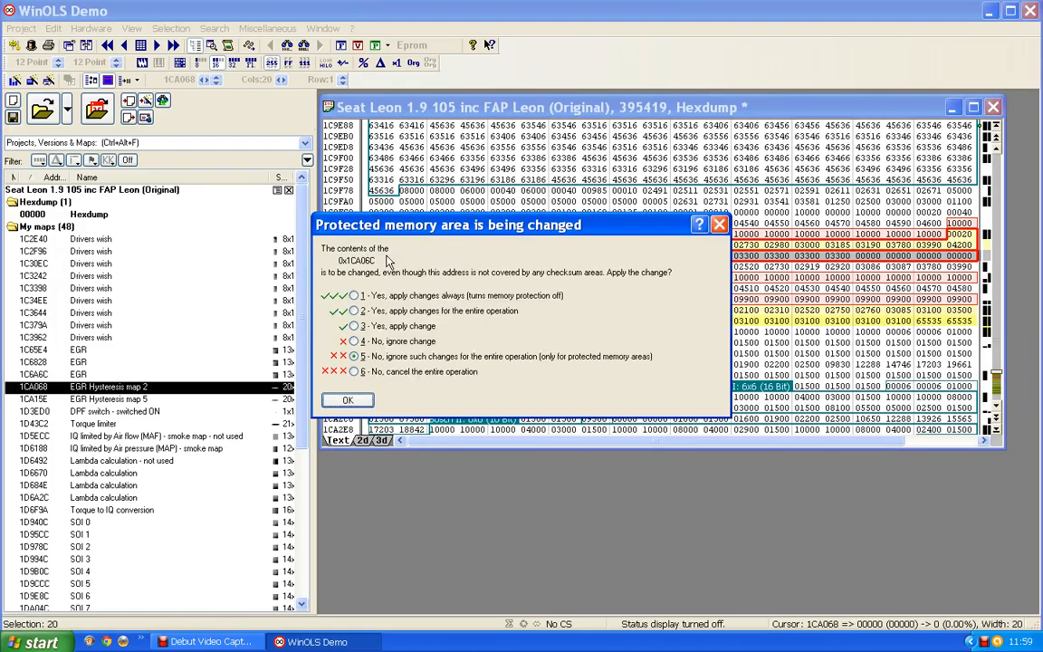
left_click(353, 296)
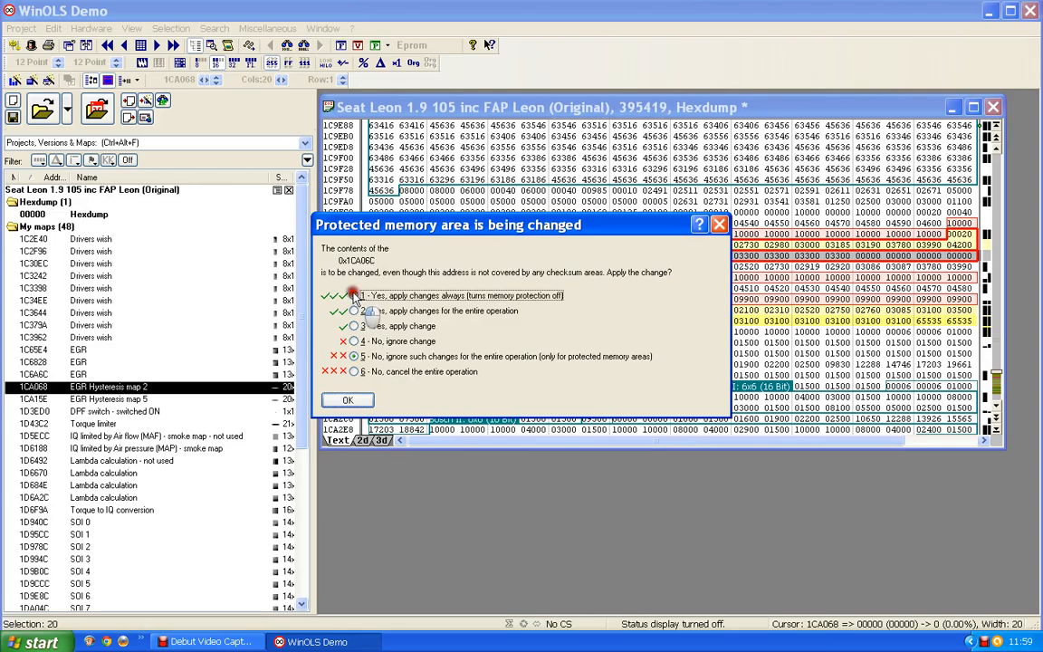
key("Return")
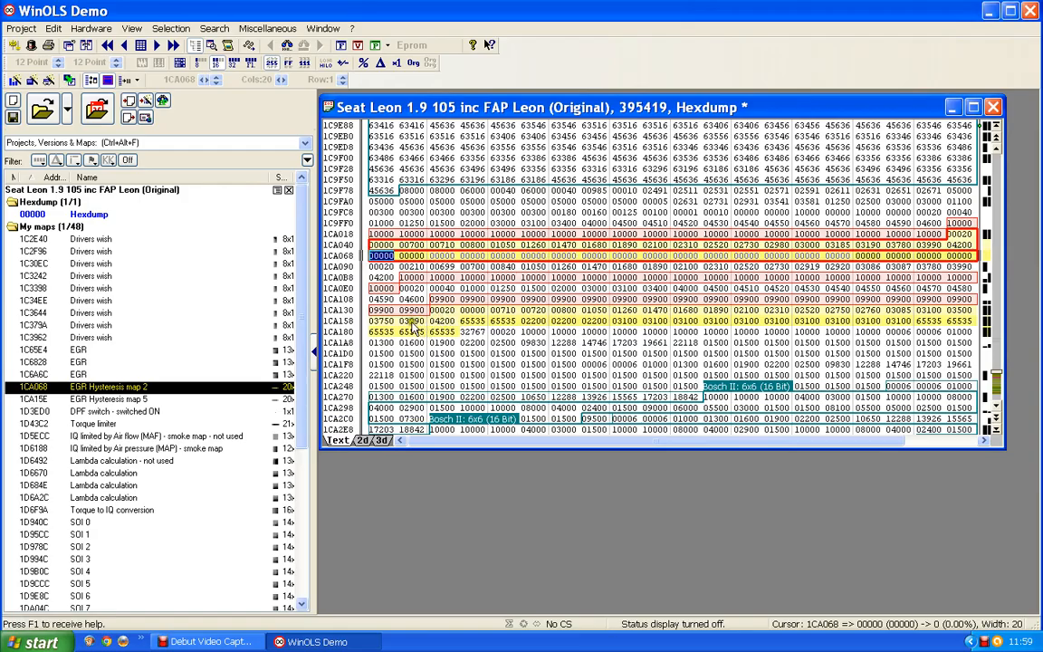
Set all 20 values of EGR Hysteresis map 5 at 1CA15E to 0 and clear the selection.
left_click(469, 322)
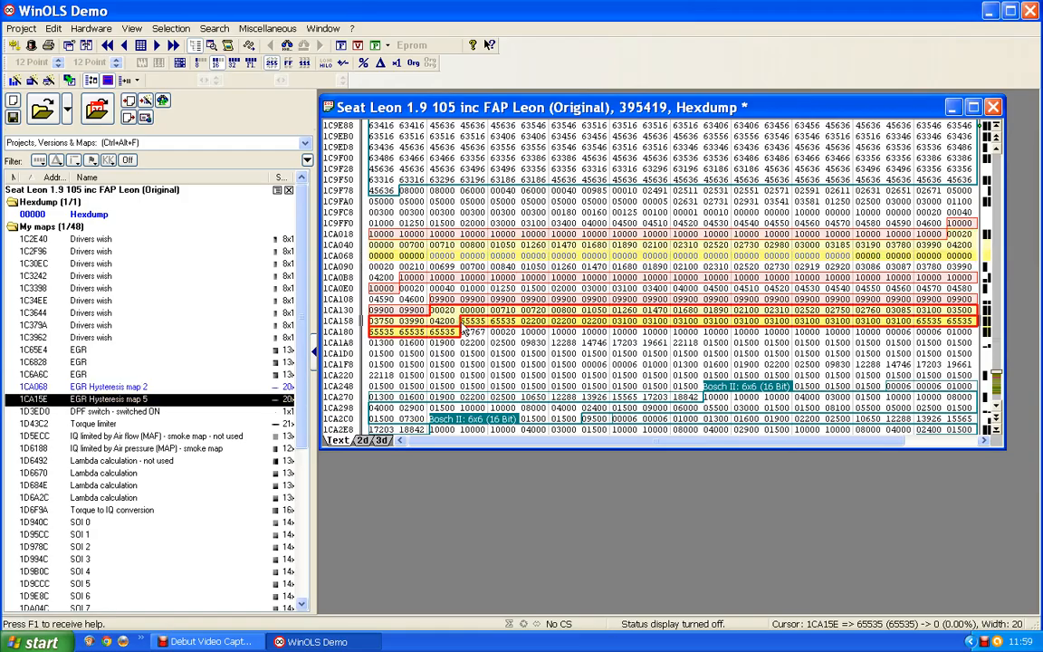
key("ctrl+Left")
key("ctrl+Left")
key("ctrl+Left")
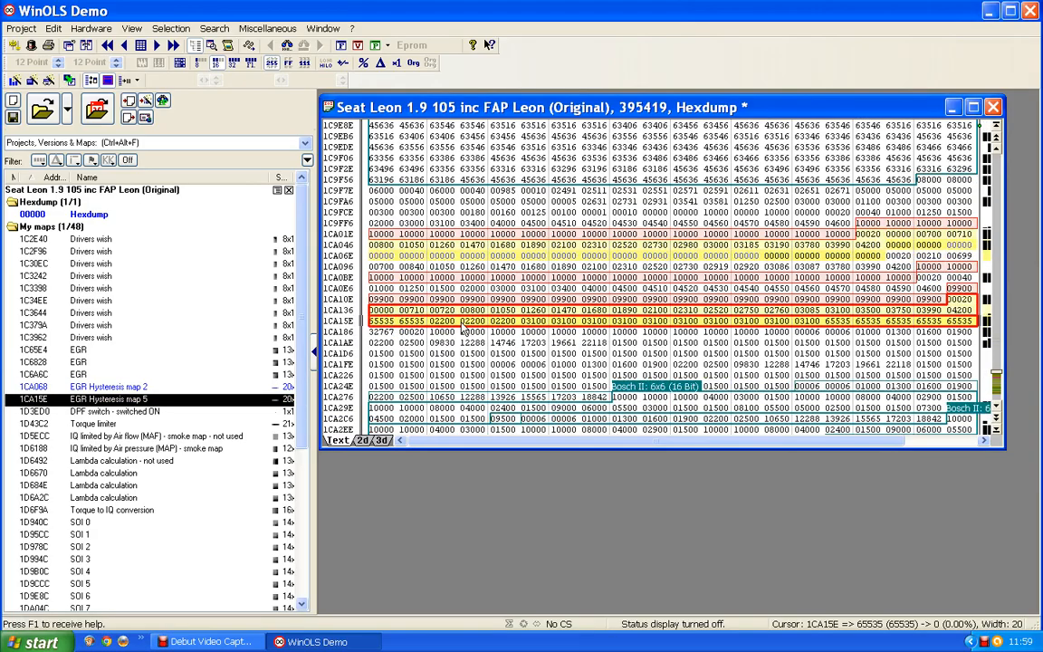
left_click(487, 322, "shift")
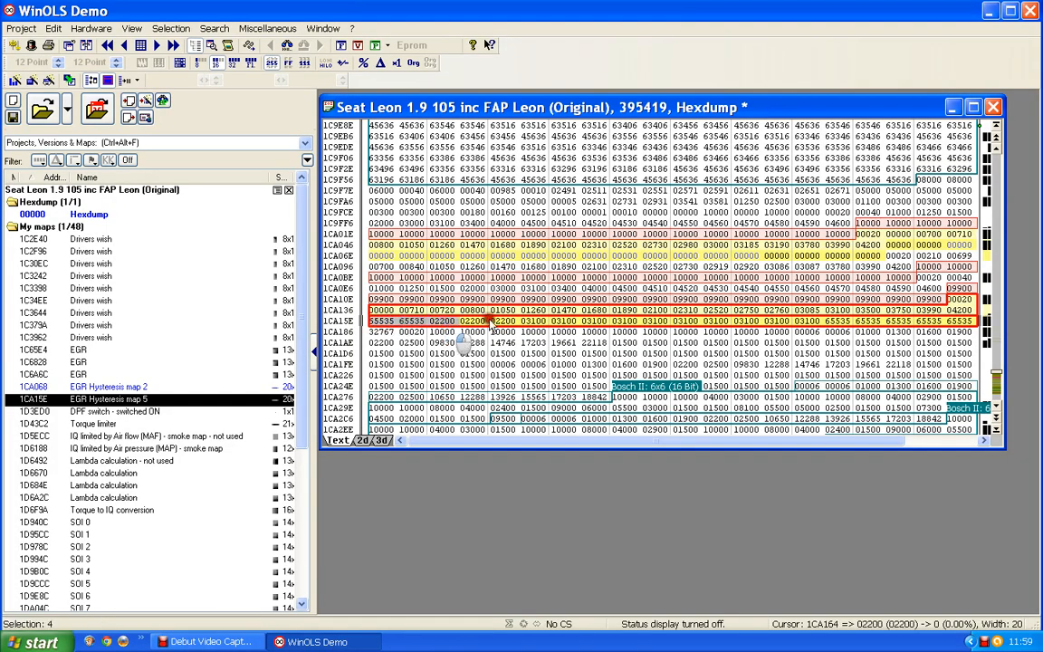
left_click_drag(490, 323, 957, 320)
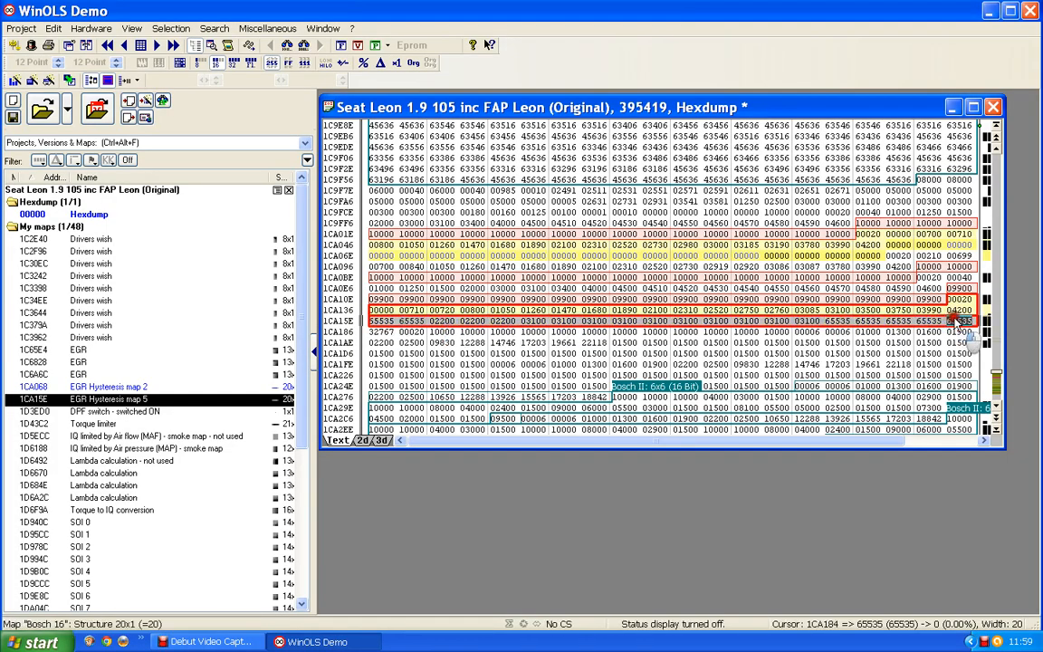
double_click(383, 323)
type("00000")
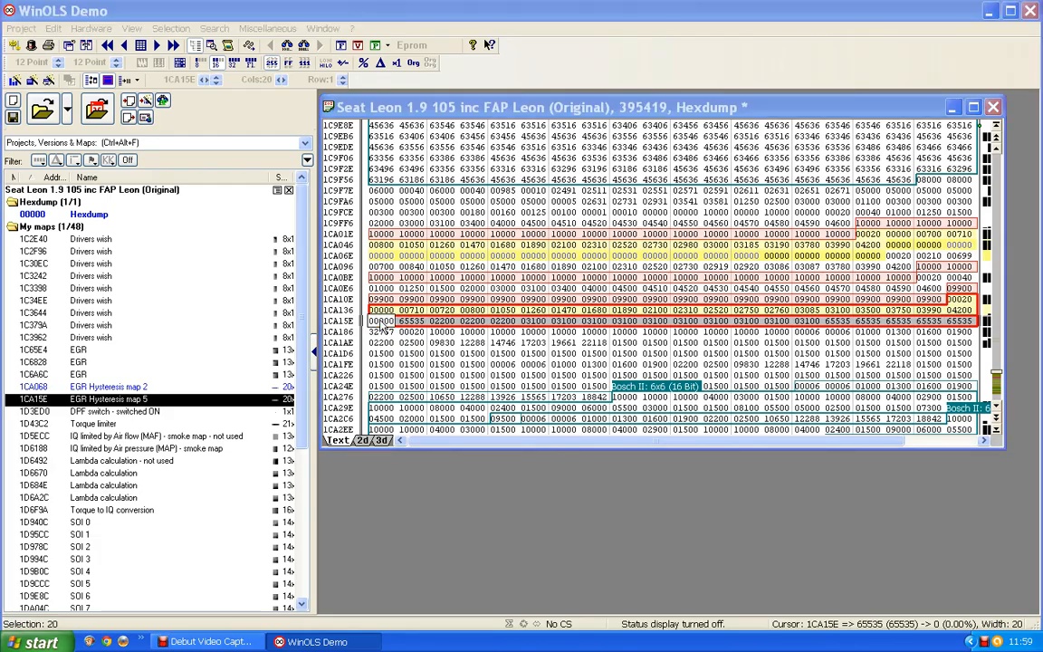
key("Return")
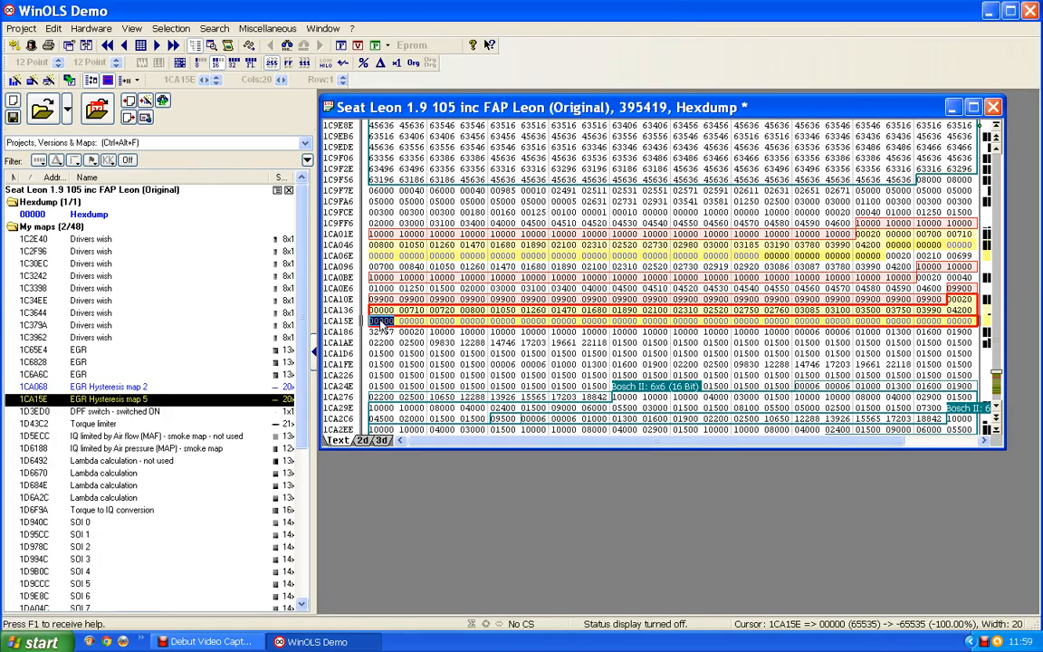
left_click(418, 362)
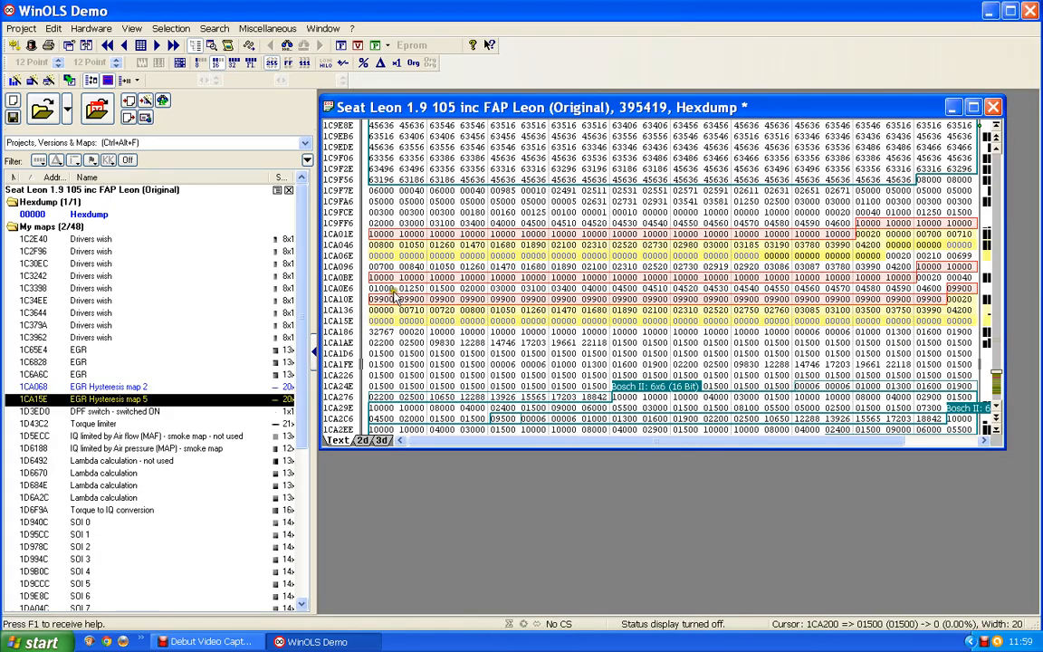